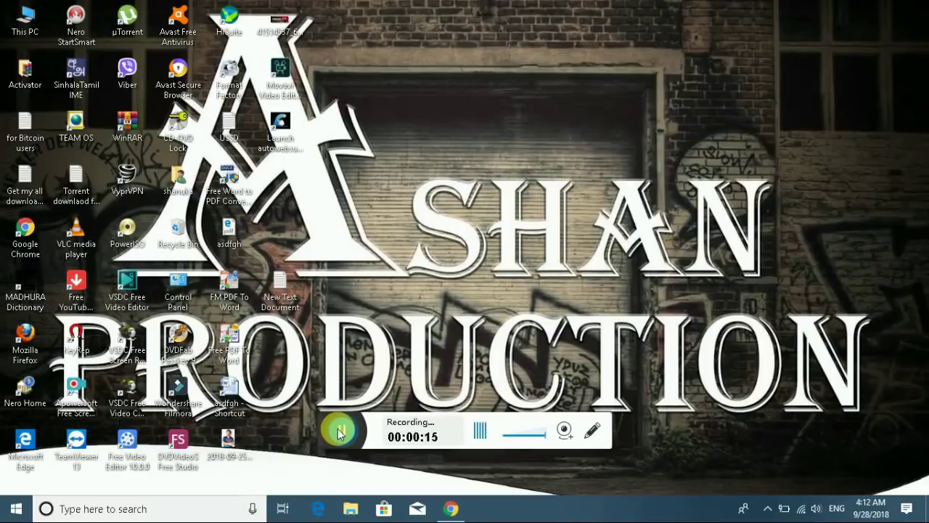
left_click_drag(331, 433, 895, 475)
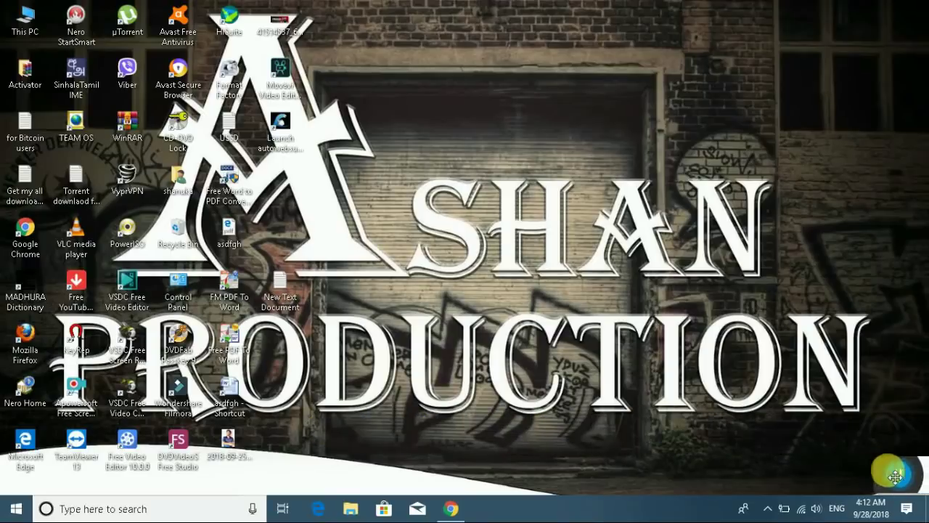
right_click(418, 157)
left_click(447, 198)
right_click(401, 143)
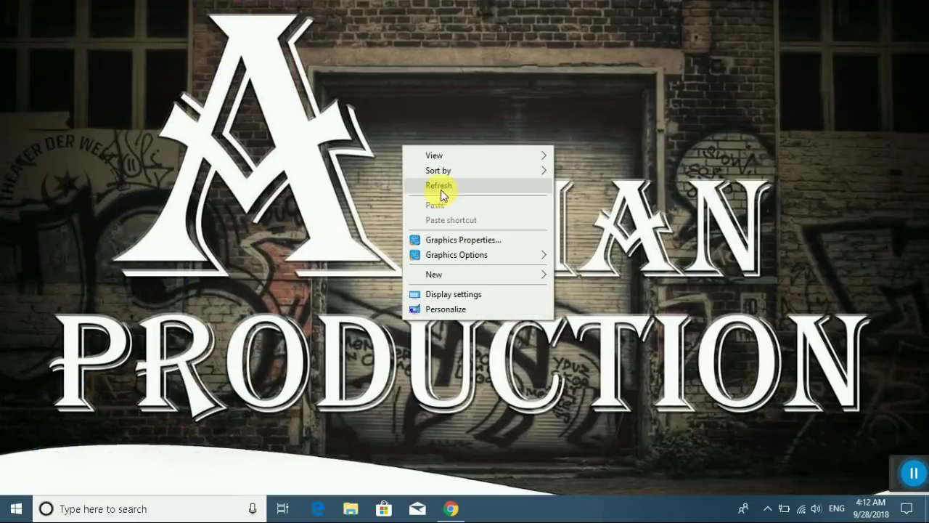
left_click(441, 189)
right_click(402, 155)
left_click(436, 197)
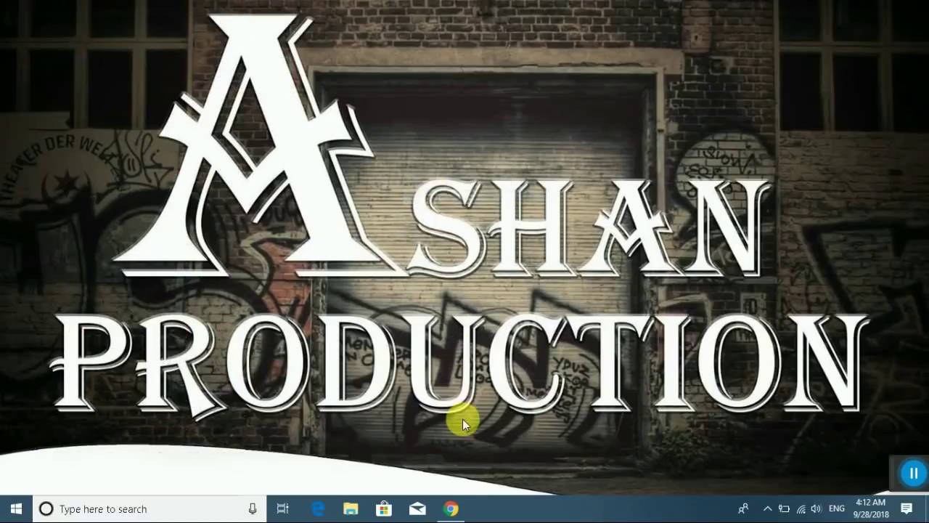
Step: Switch to Chrome and bring up the Upwork page
left_click(451, 509)
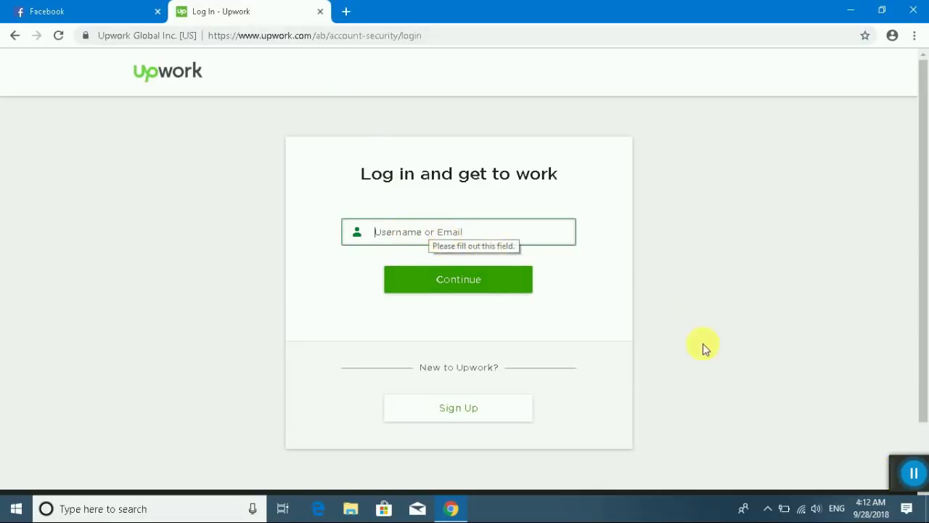
left_click(913, 472)
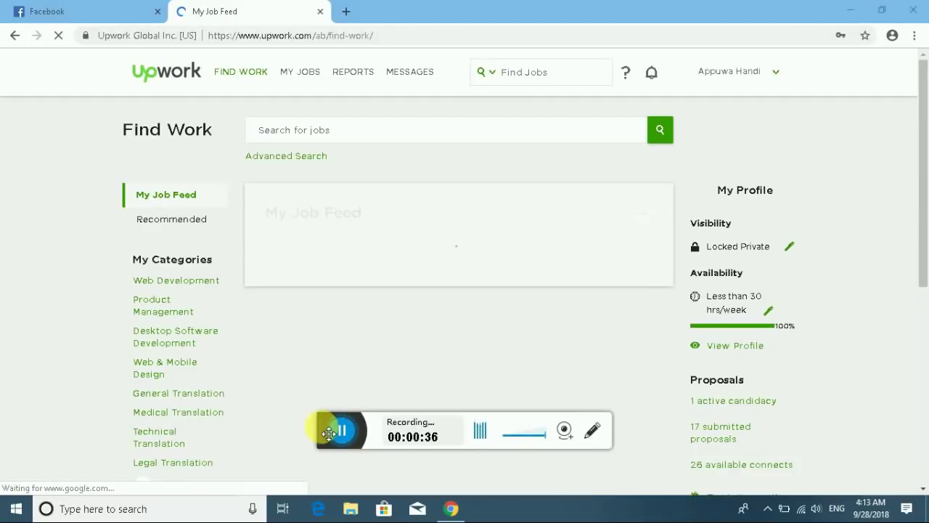
left_click_drag(332, 432, 903, 472)
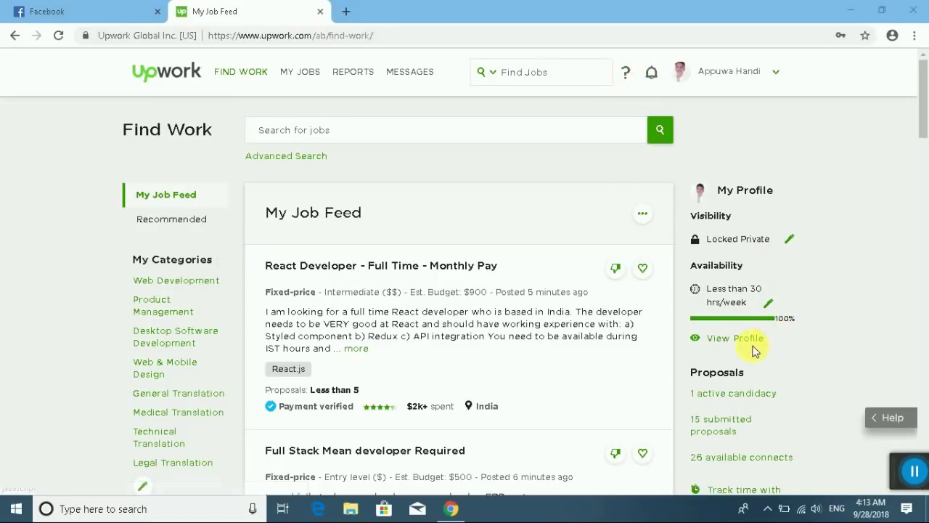
Step: Search the Upwork job listings for "english to japanese translation"
scroll(752, 342, "down", 1)
scroll(752, 341, "down", 1)
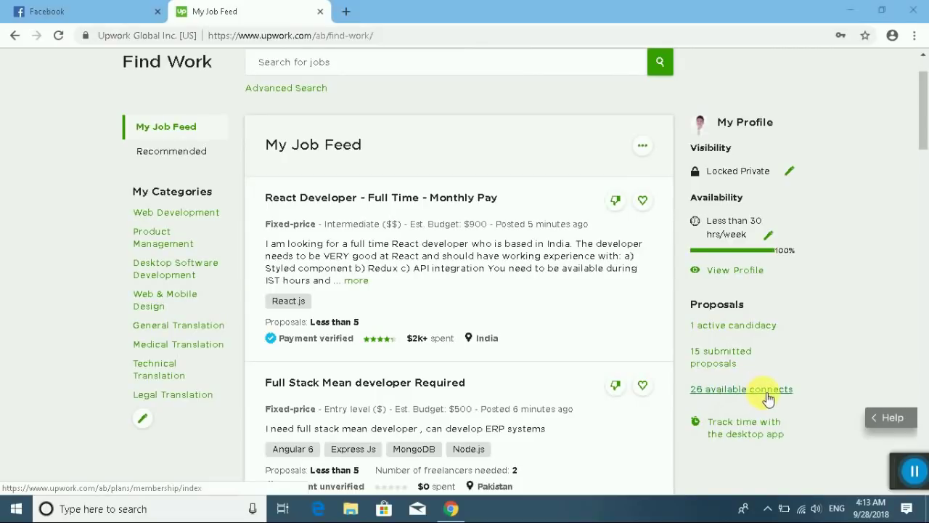
scroll(407, 290, "up", 2)
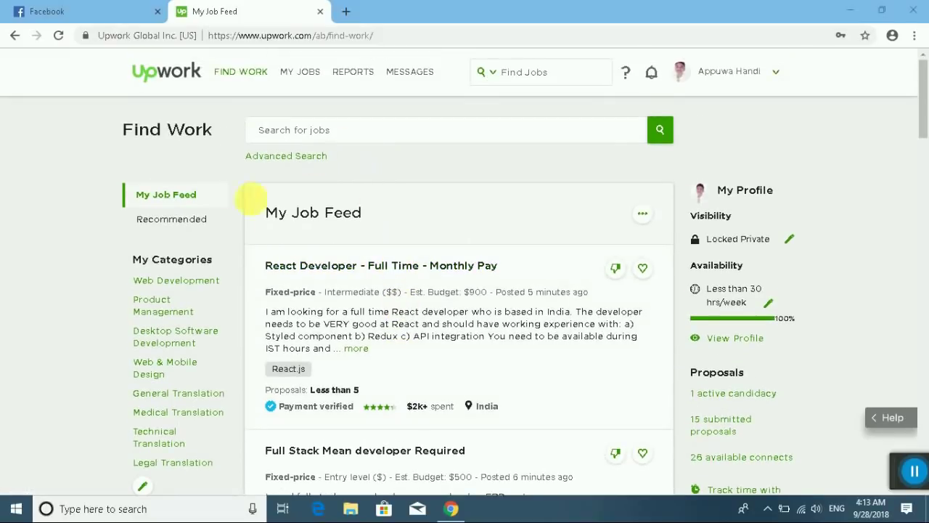
left_click(319, 131)
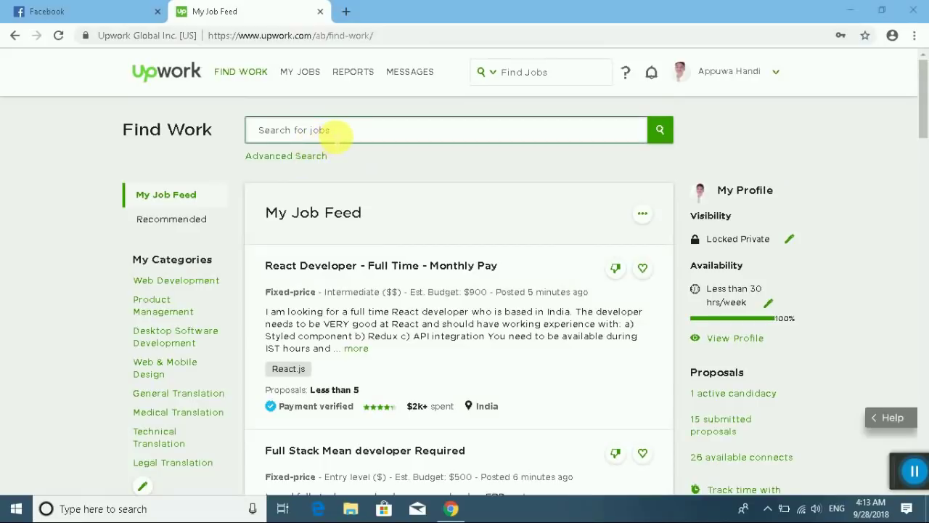
left_click(334, 134)
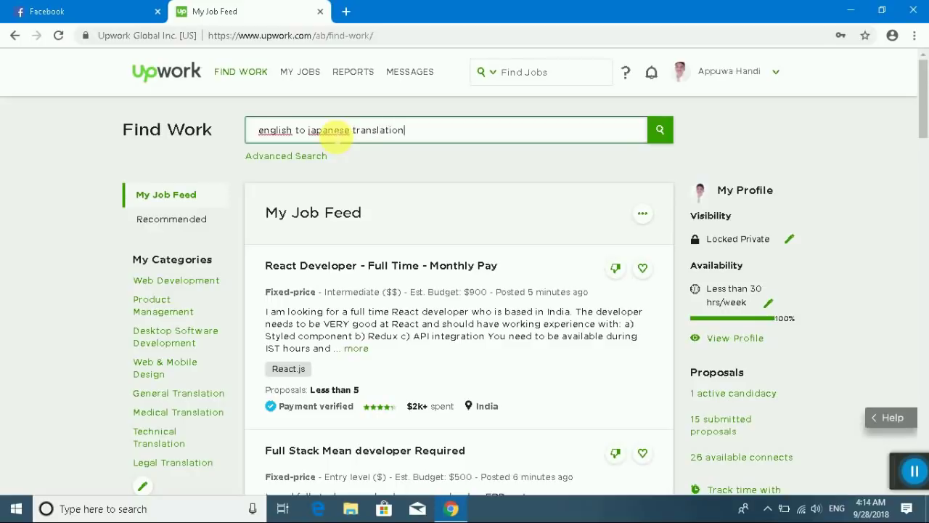
key("Return")
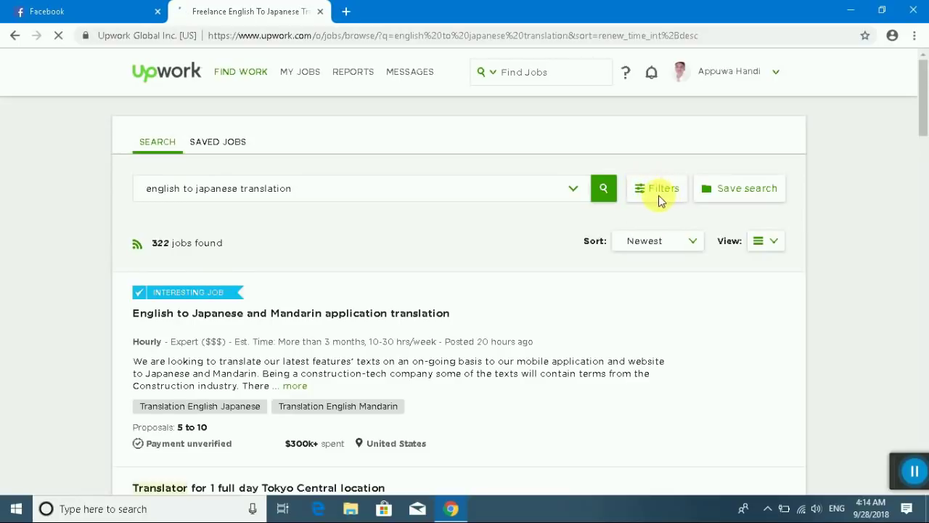
Step: Filter the job results to Fixed Price jobs with Payment Verified clients, and close the filter options
left_click(657, 195)
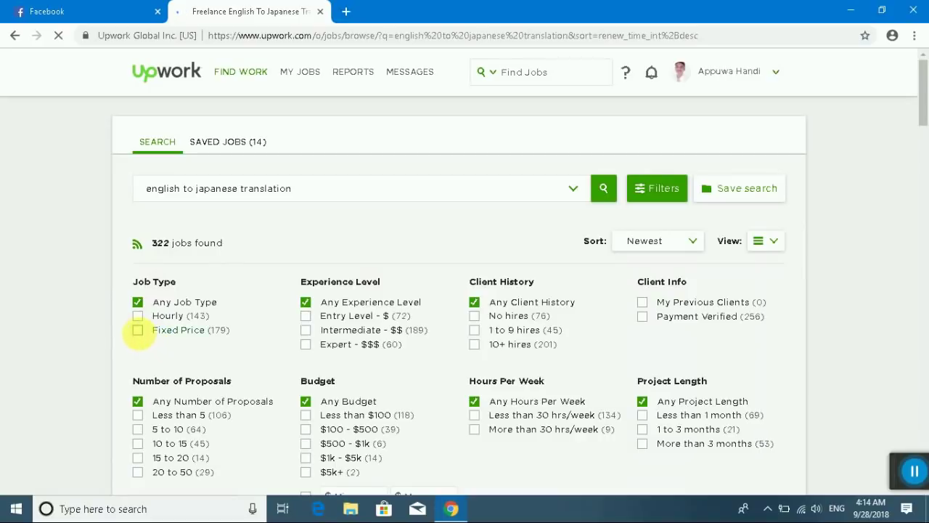
left_click(140, 333)
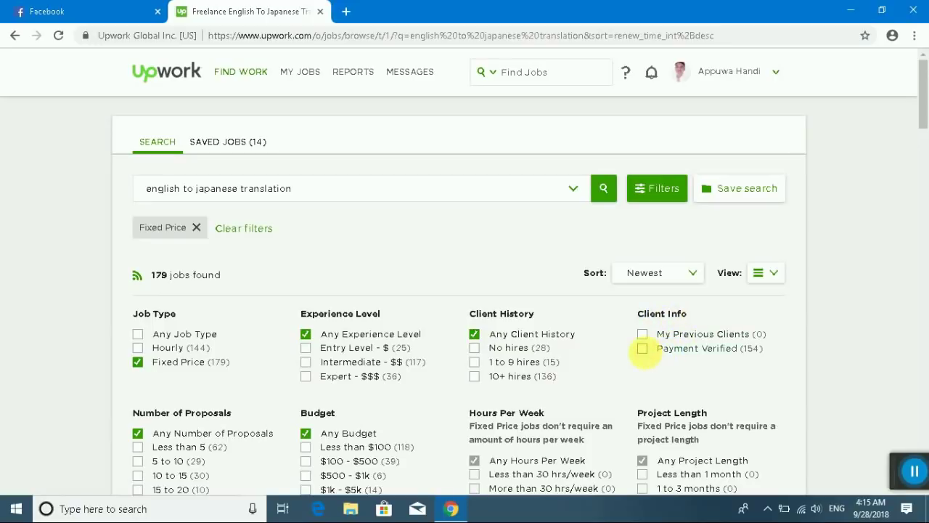
left_click(646, 351)
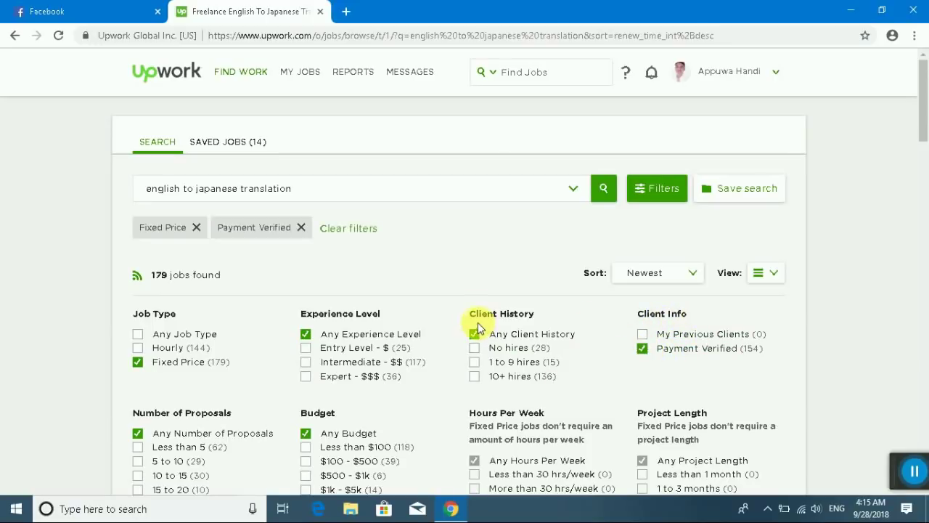
scroll(273, 262, "down", 2)
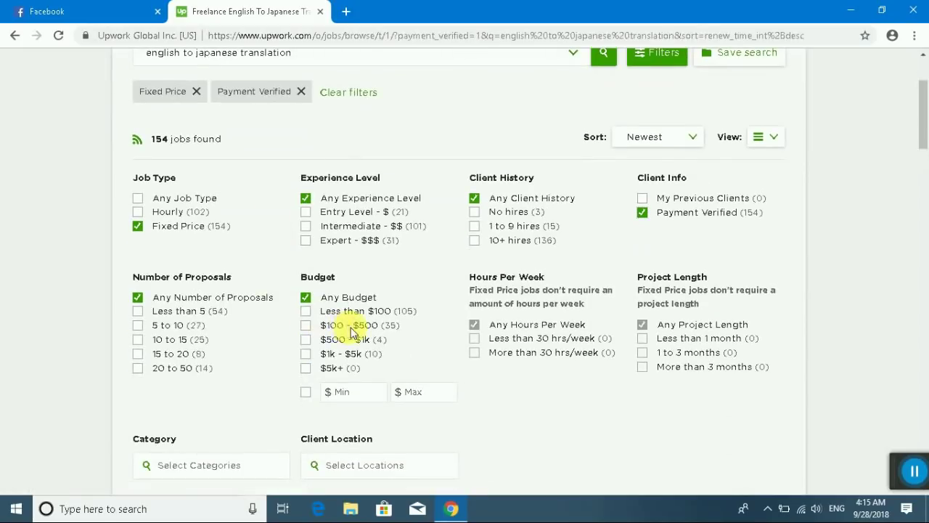
scroll(328, 296, "down", 3)
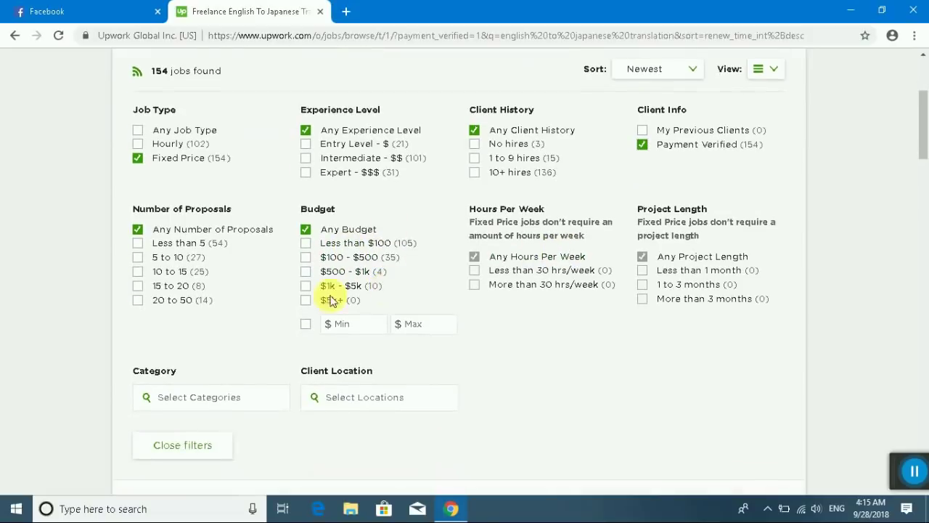
left_click(187, 320)
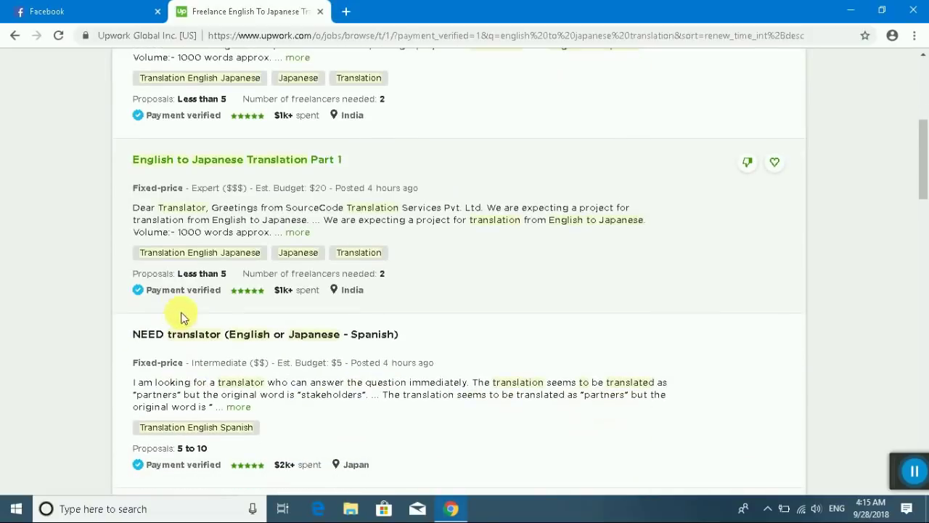
Step: Look through the filtered jobs, open "English to Japanese Translation Part 2" and save that job
scroll(167, 189, "up", 4)
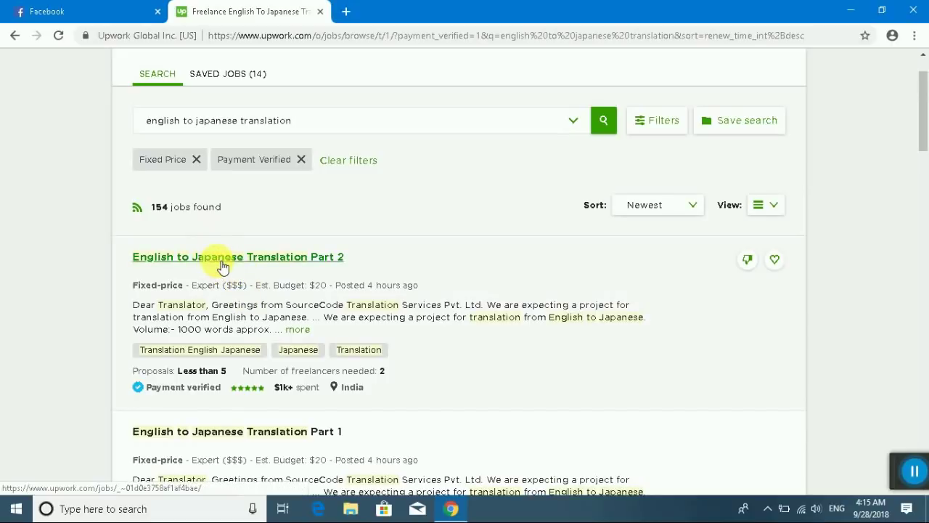
scroll(221, 267, "down", 2)
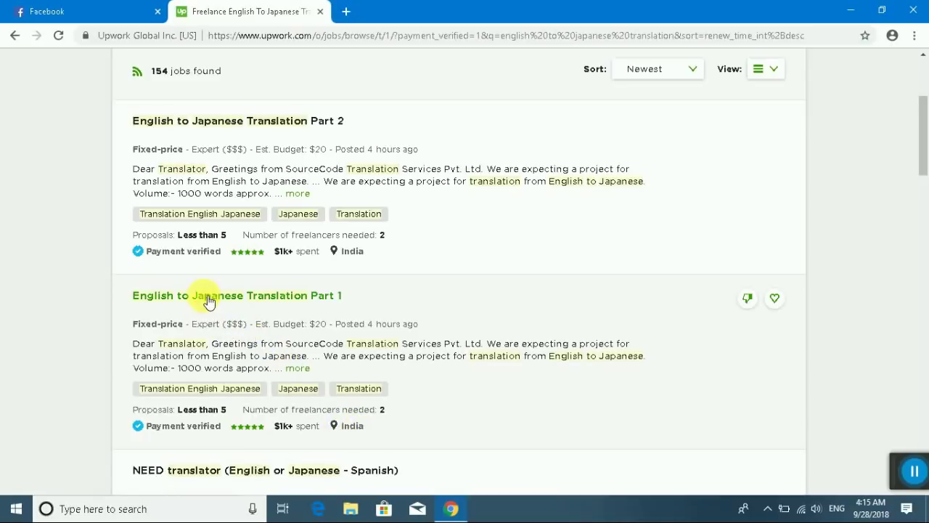
scroll(228, 318, "down", 3)
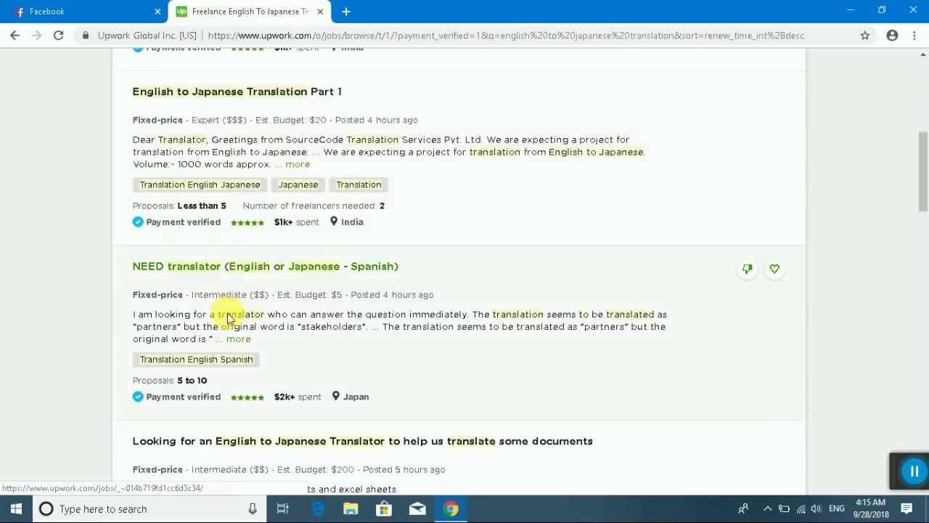
scroll(226, 297, "down", 4)
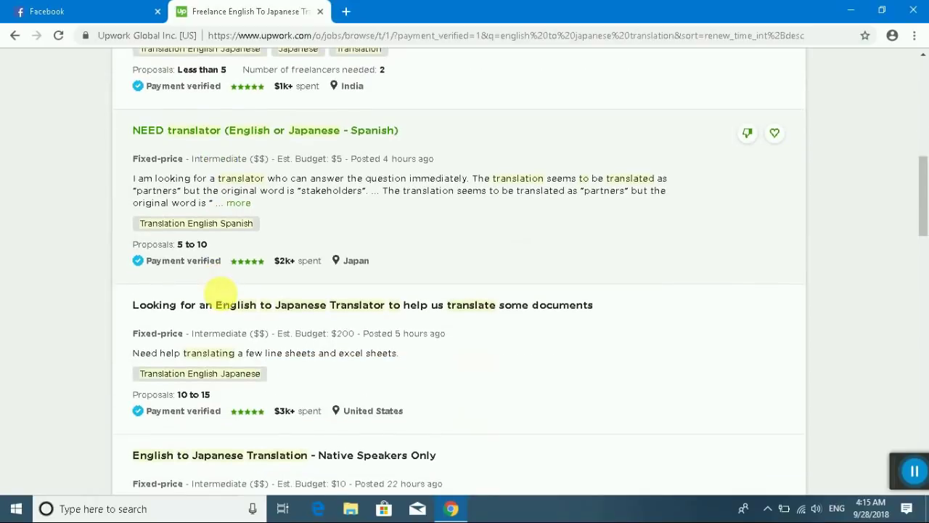
scroll(225, 298, "down", 5)
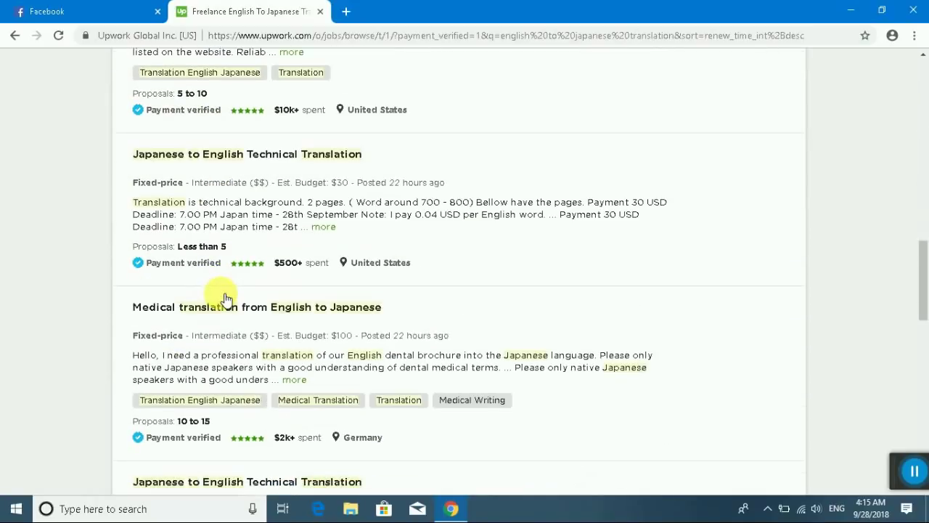
scroll(222, 233, "up", 10)
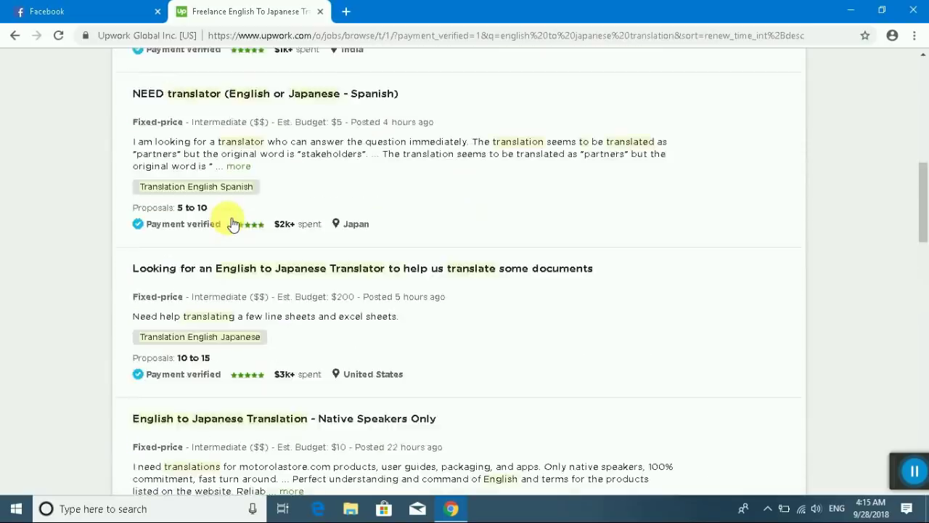
scroll(231, 218, "down", 2)
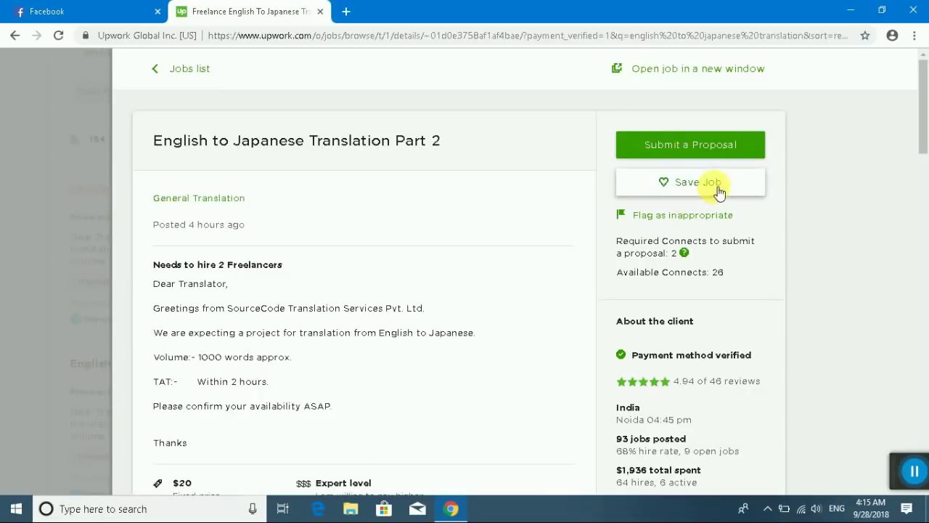
left_click(675, 181)
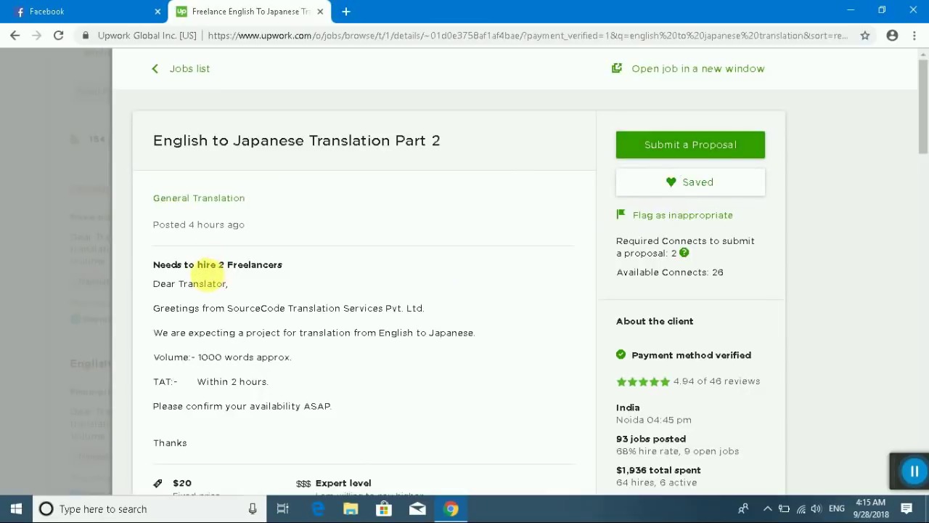
scroll(208, 281, "down", 1)
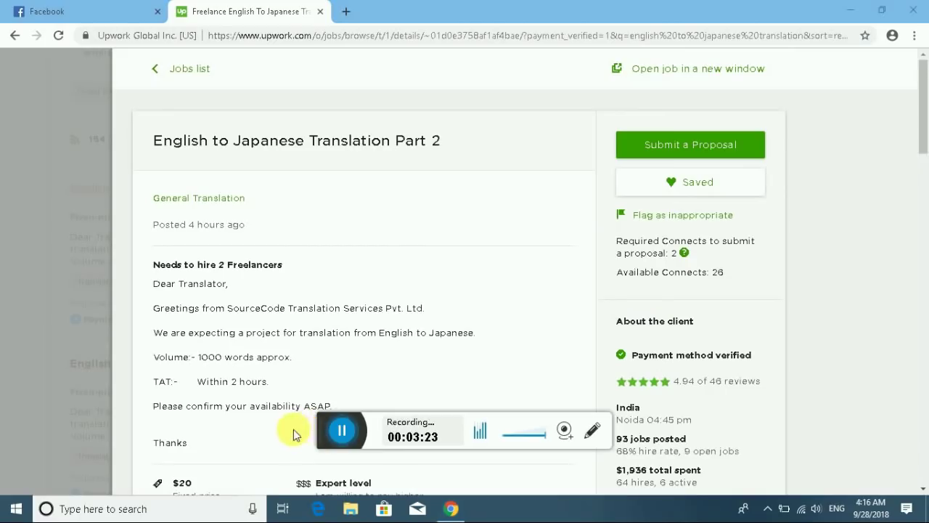
Step: Switch to File Explorer and open the "other" folder on Local Disk (D:)
left_click_drag(296, 431, 887, 475)
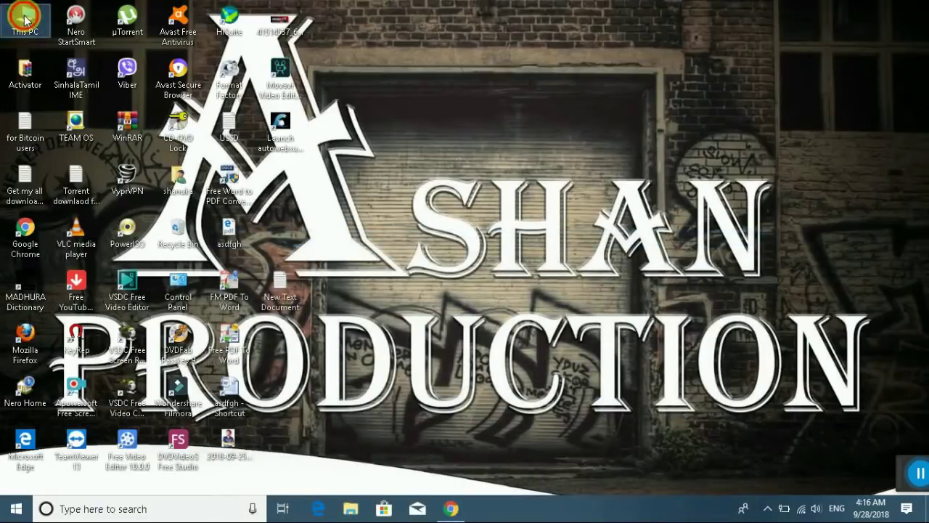
left_click(559, 224)
key("super+e")
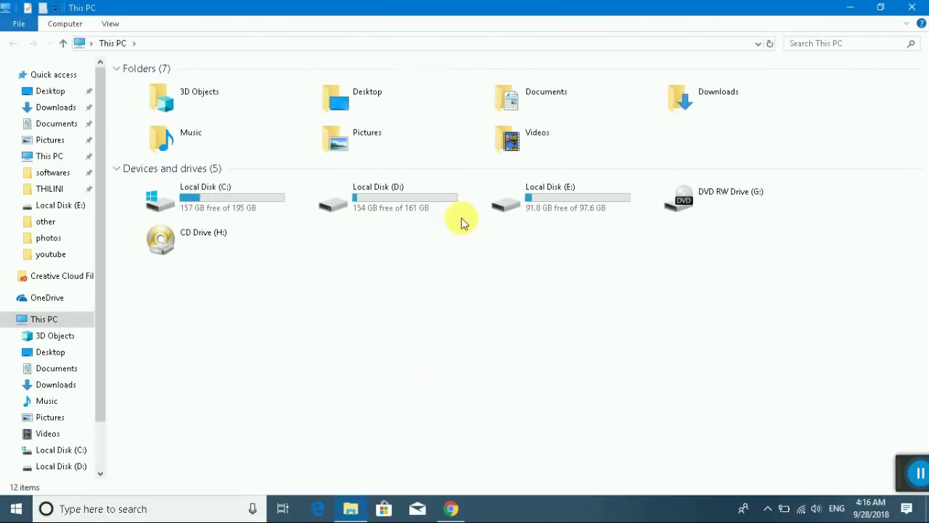
double_click(379, 197)
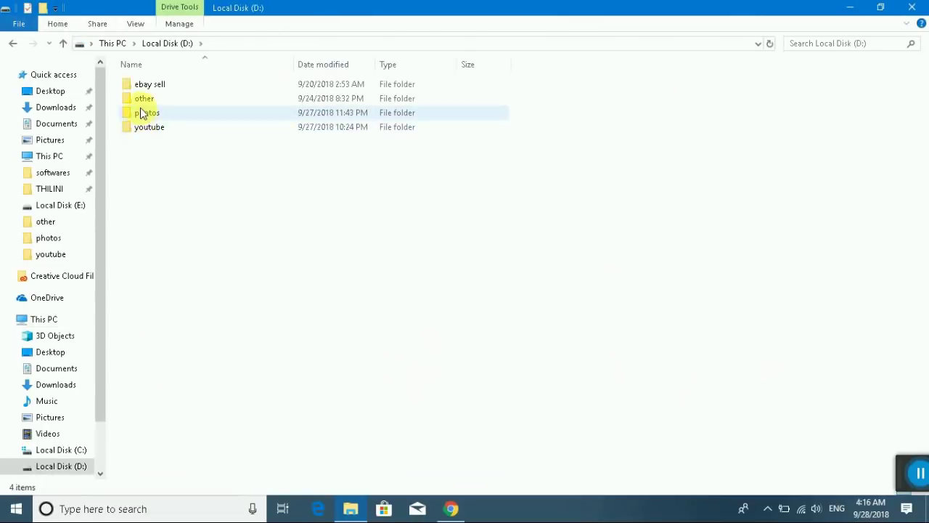
left_click(15, 45)
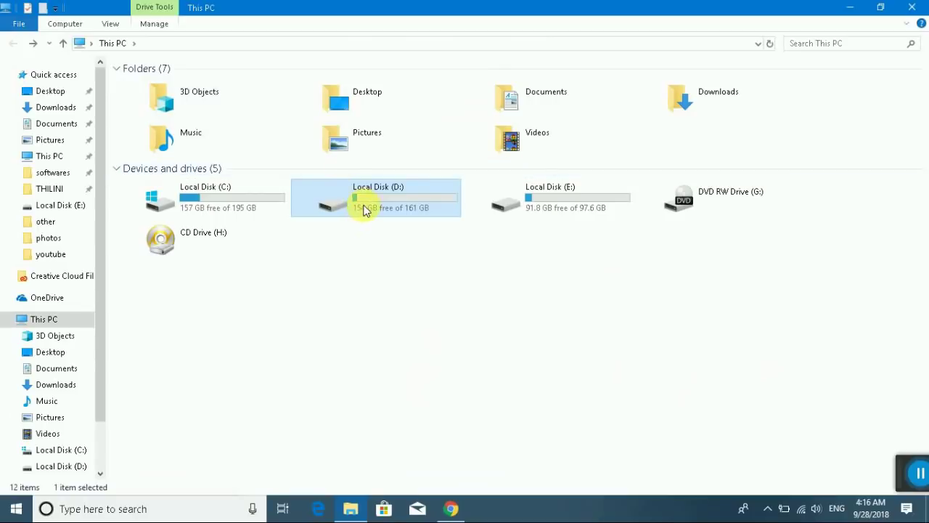
key("Return")
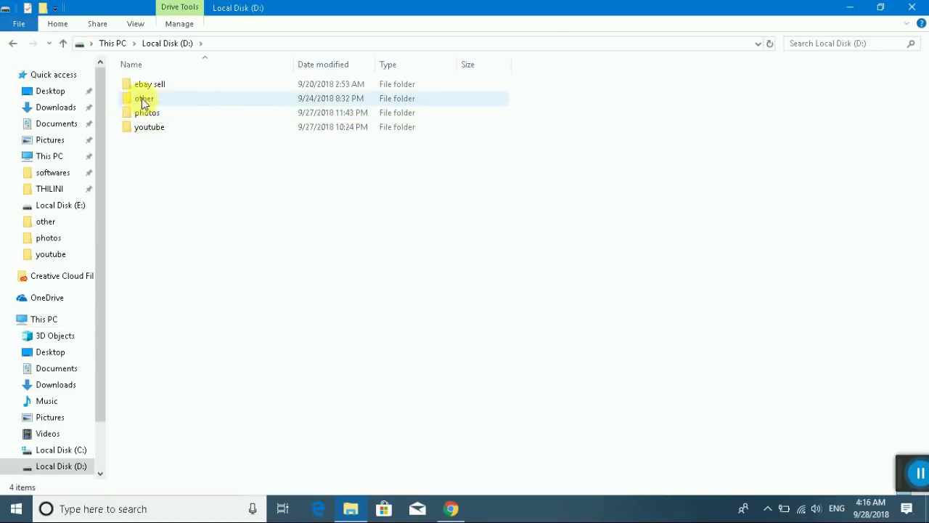
double_click(145, 98)
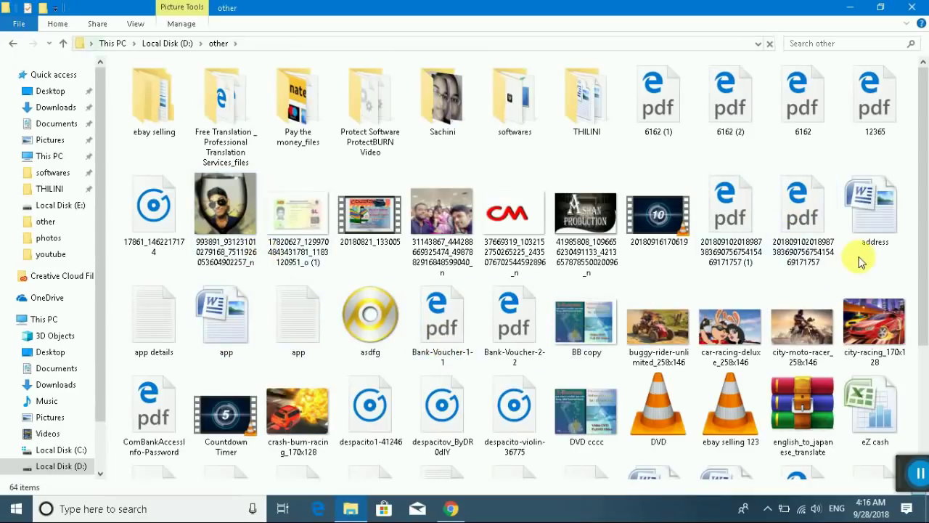
Step: Open the "japanese" text file, copy its entire cover text, and close both the file and the folder window
scroll(334, 283, "down", 2)
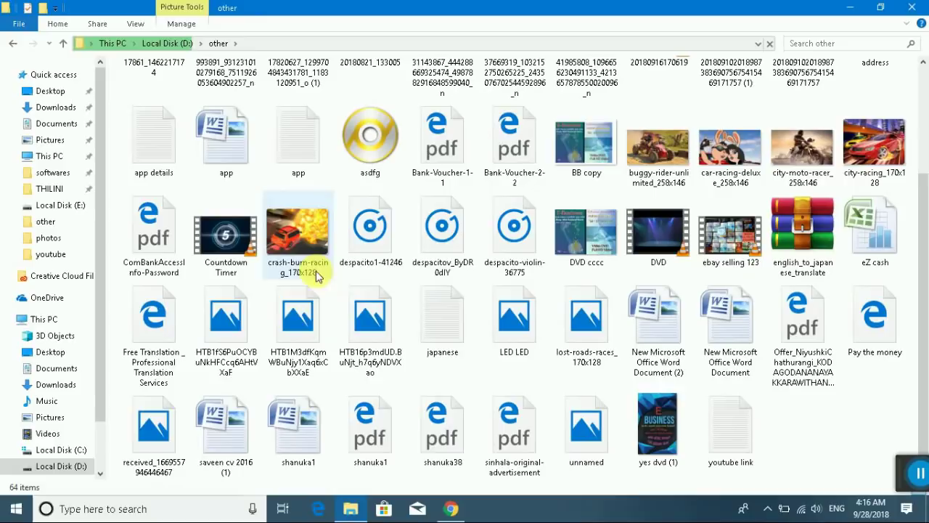
left_click(457, 334)
double_click(441, 283)
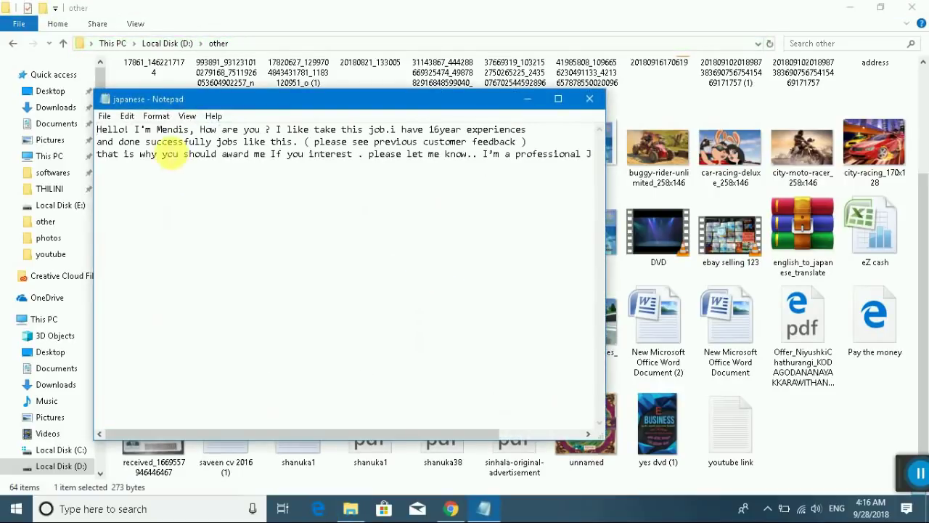
left_click_drag(122, 132, 613, 231)
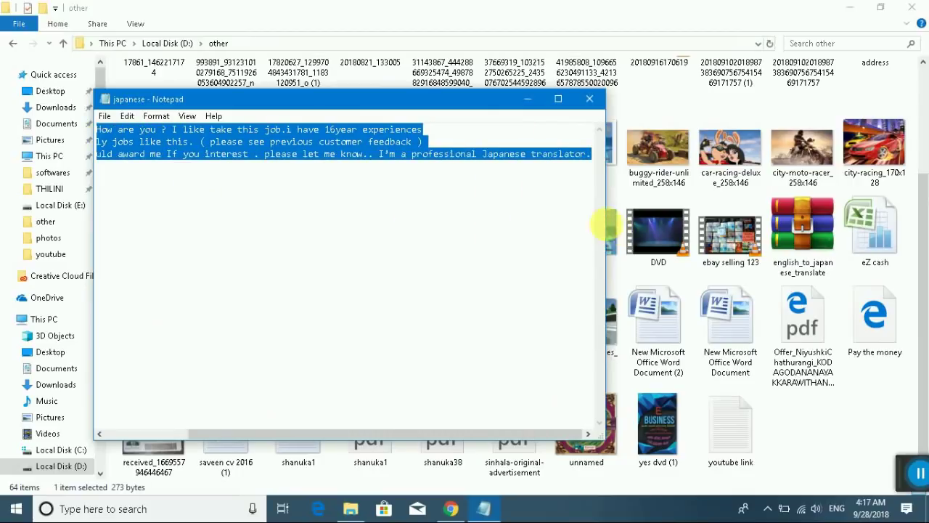
right_click(353, 148)
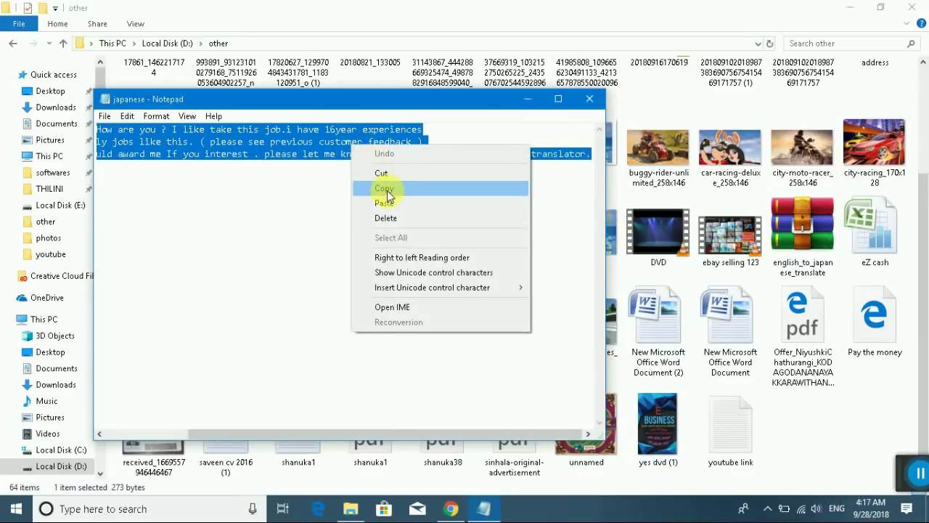
left_click(387, 190)
left_click(588, 100)
left_click(912, 7)
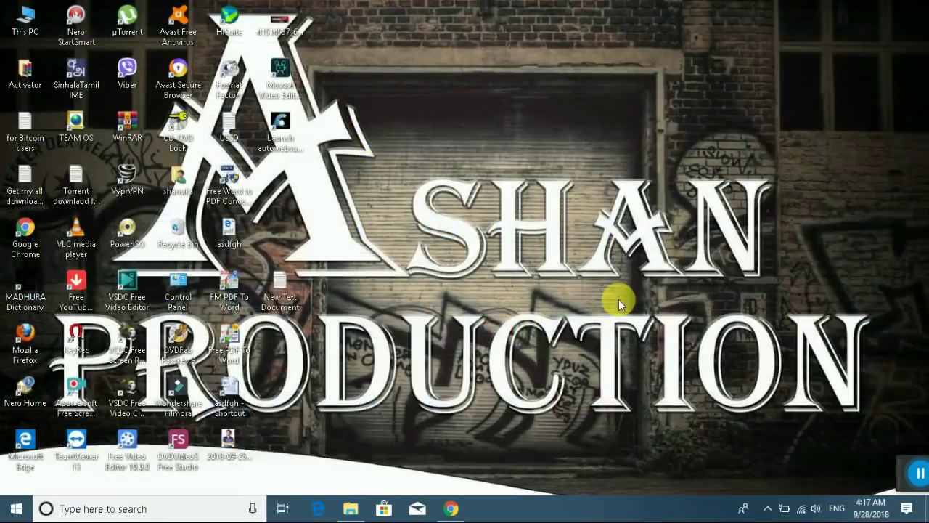
Step: Switch to Chrome, review the Upwork proposal form and set the project duration to "Less than 1 week"
left_click(450, 509)
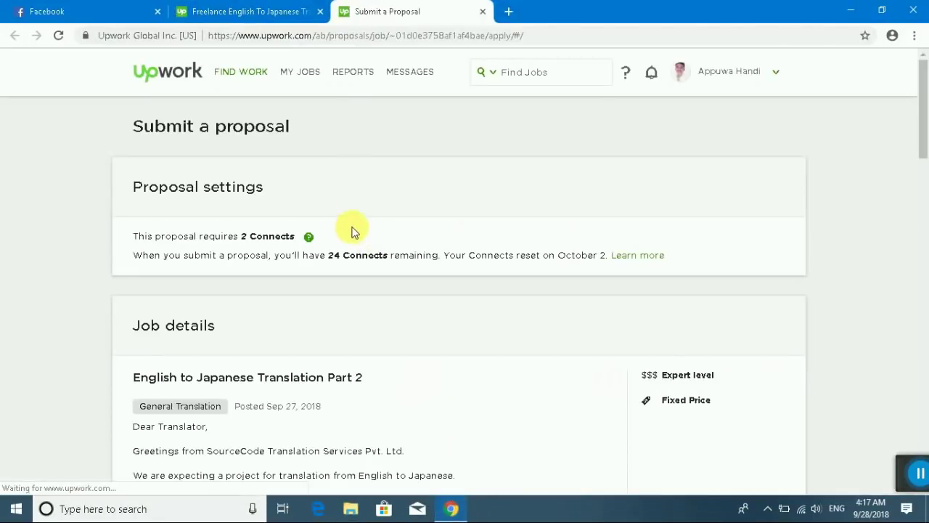
scroll(290, 251, "down", 4)
scroll(201, 213, "down", 2)
scroll(383, 206, "up", 5)
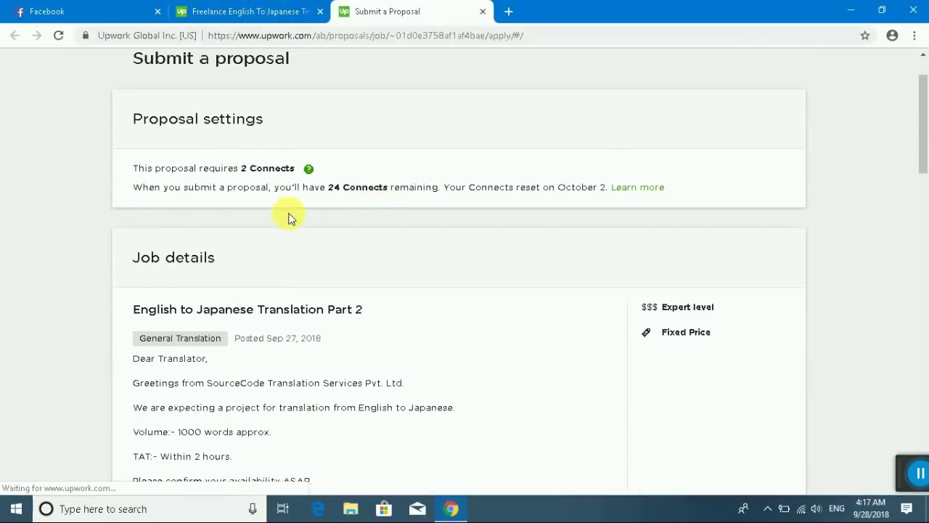
scroll(288, 218, "down", 10)
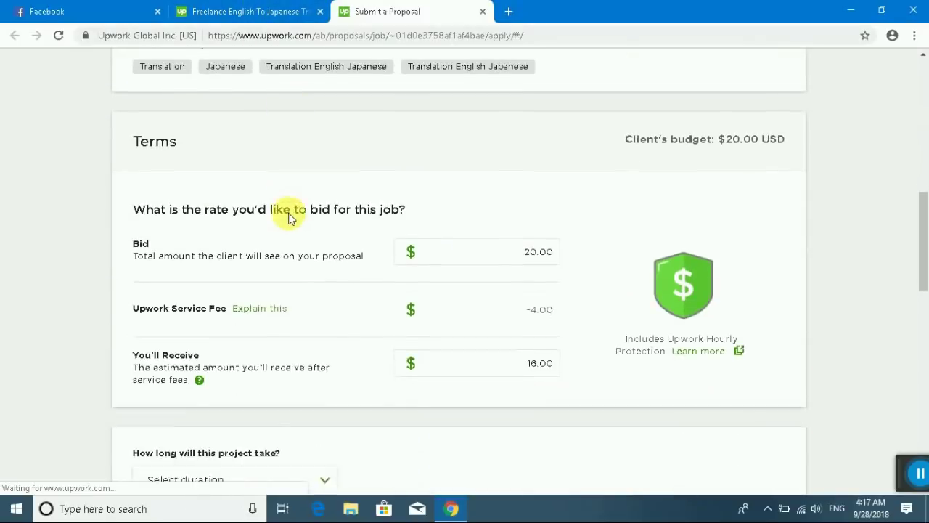
scroll(289, 217, "down", 1)
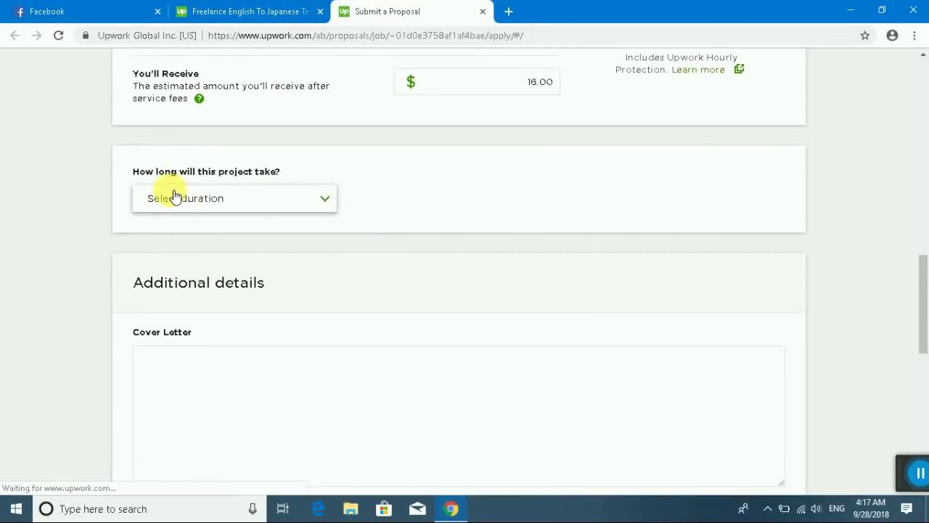
left_click(241, 202)
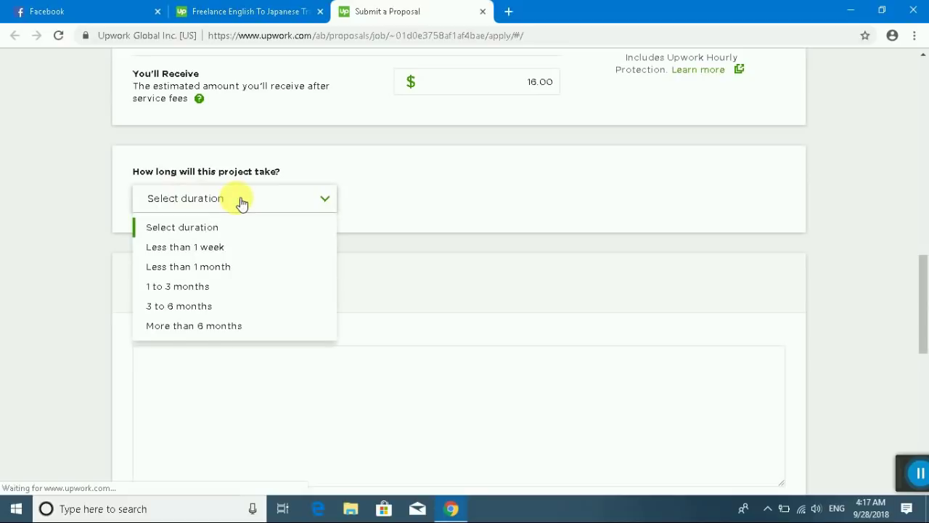
left_click(209, 250)
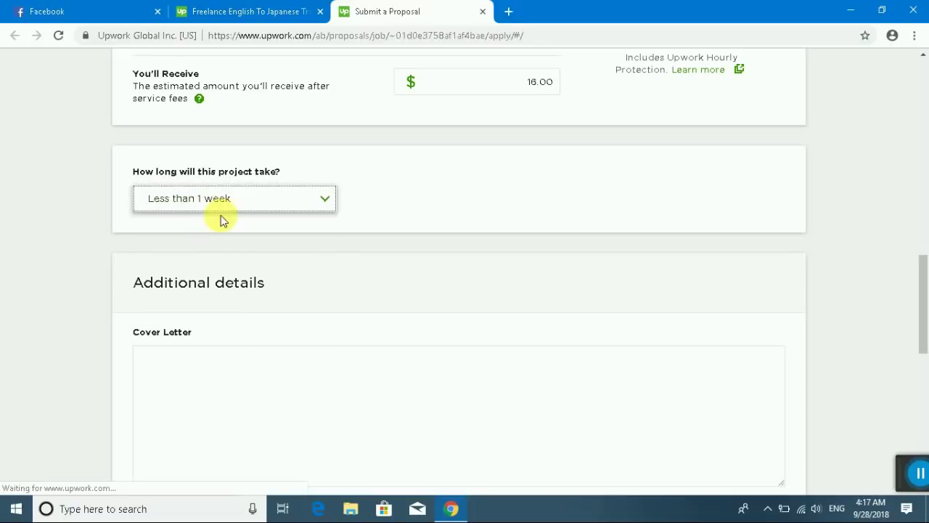
Step: Paste the copied cover text into the proposal's Cover Letter
scroll(222, 217, "down", 2)
left_click(255, 262)
left_click(249, 243)
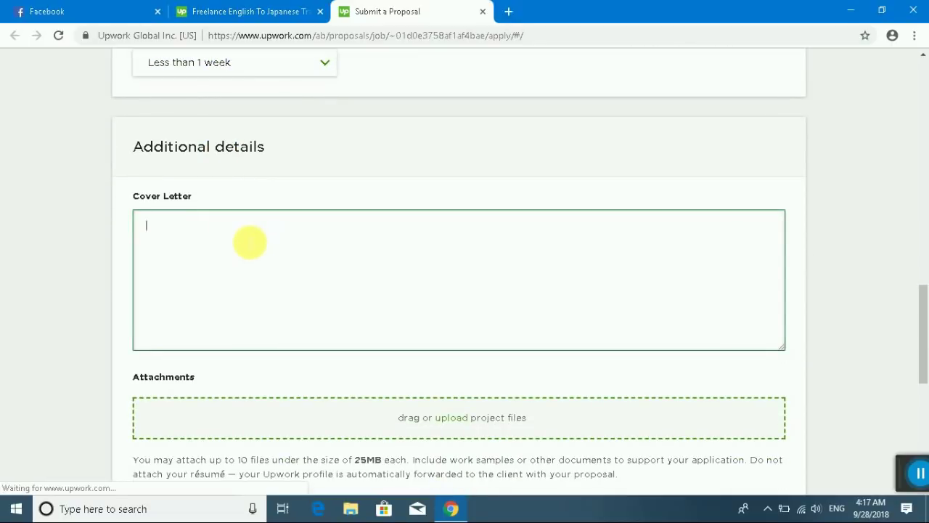
right_click(250, 242)
left_click(279, 338)
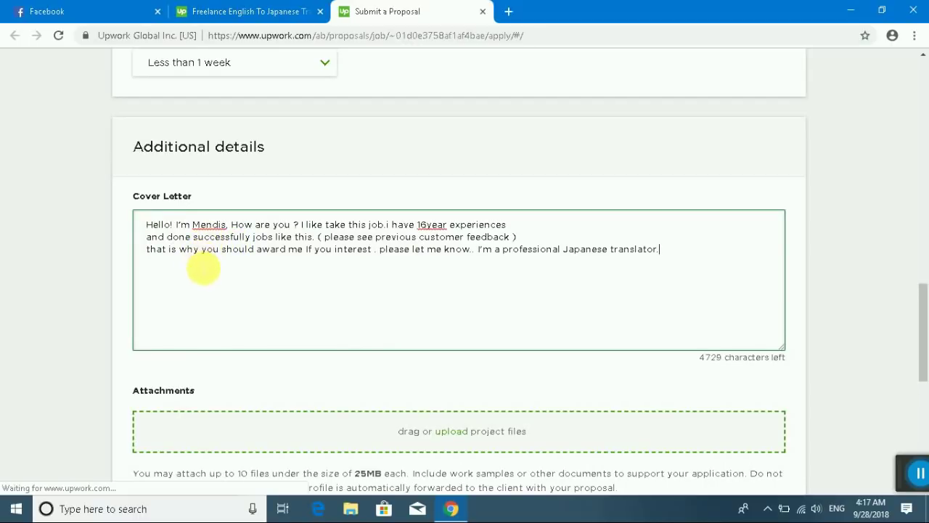
Step: Attach the file "english_to_japanese_translate" from the "other" folder on Local Disk (D:) to the proposal
scroll(214, 262, "down", 2)
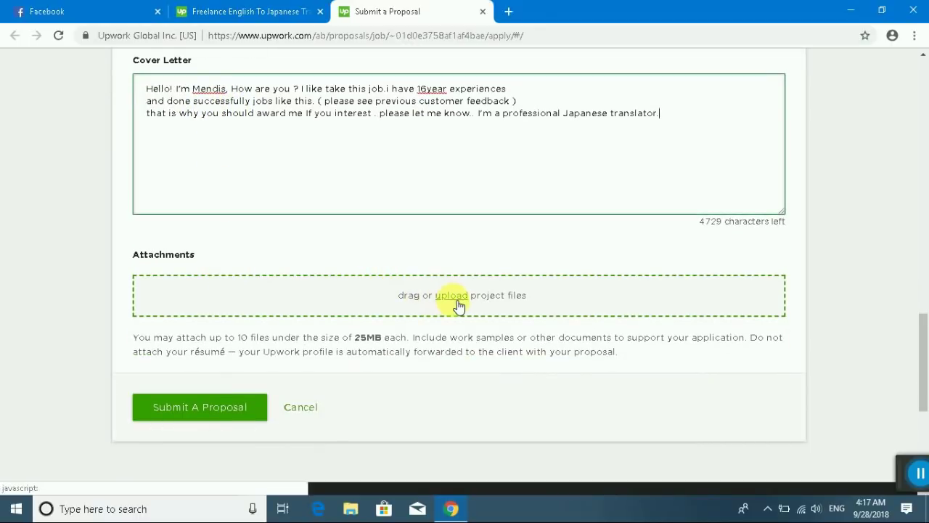
left_click(457, 298)
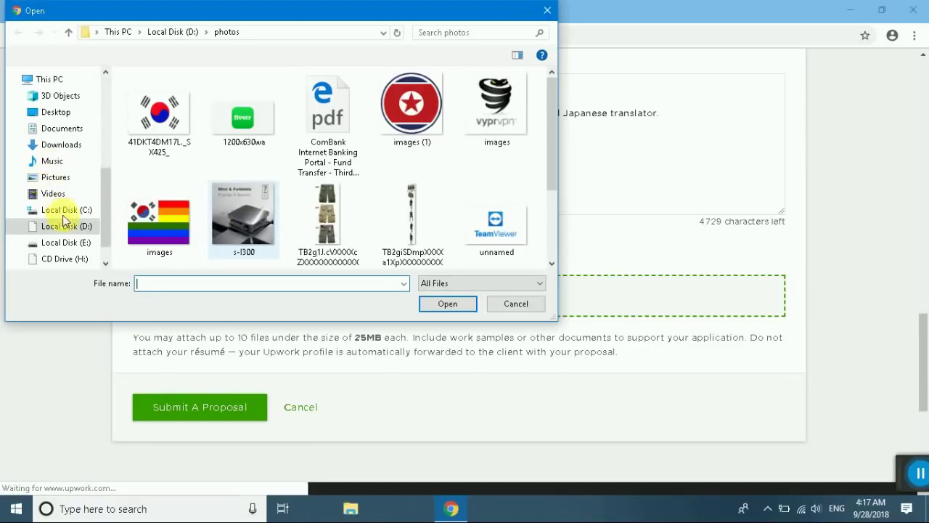
left_click(66, 243)
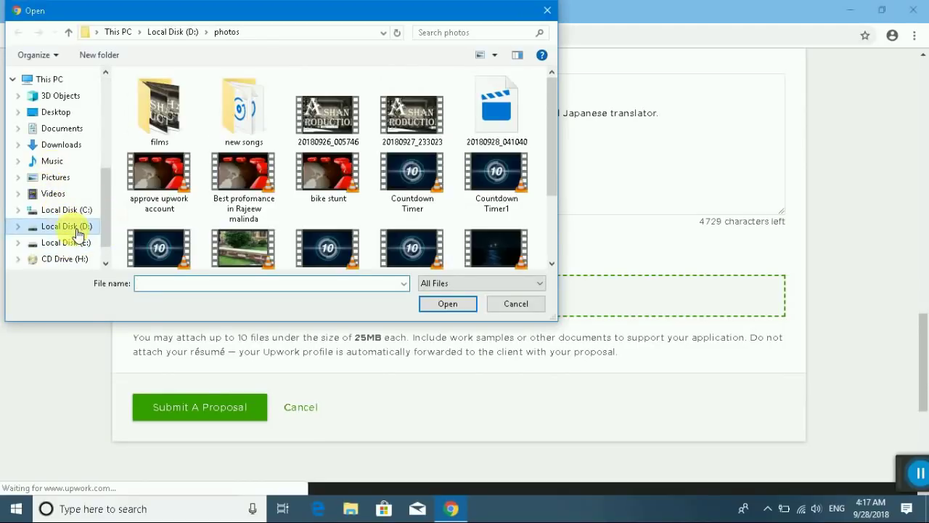
left_click(69, 226)
double_click(167, 109)
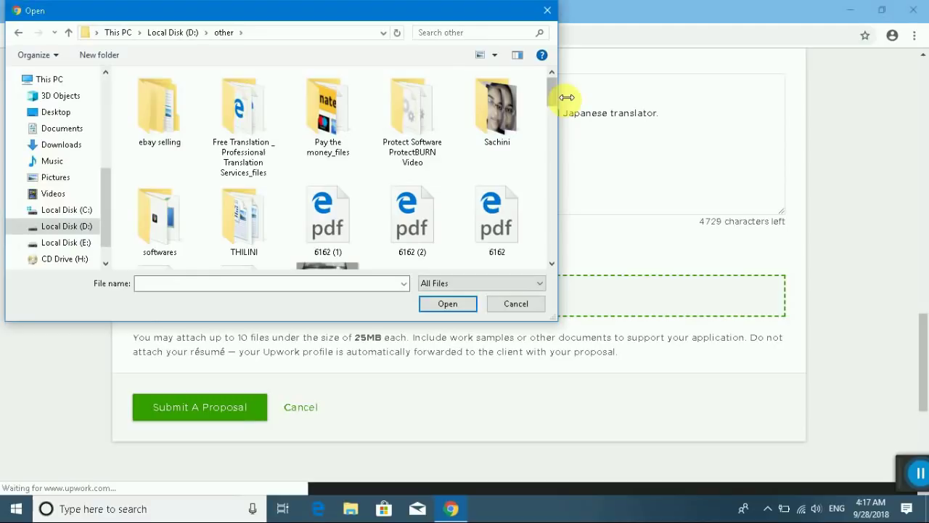
left_click_drag(550, 105, 550, 203)
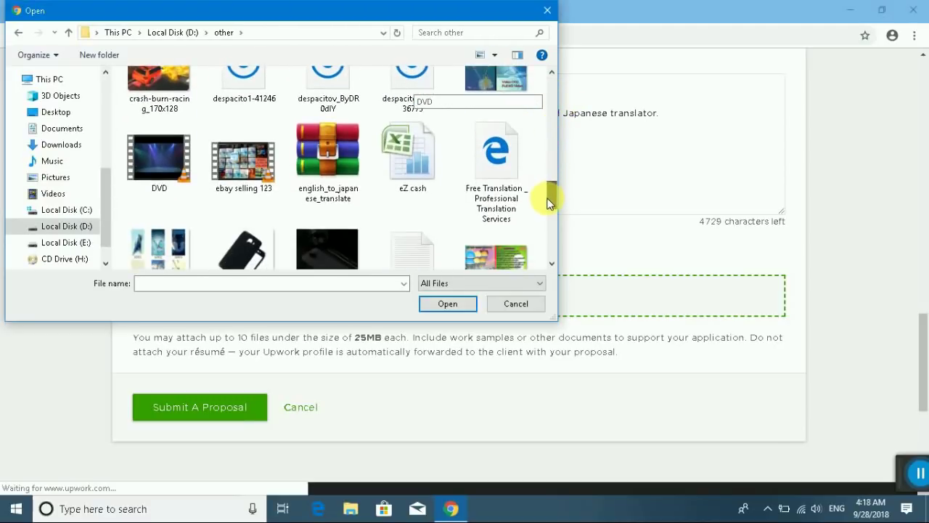
left_click(317, 195)
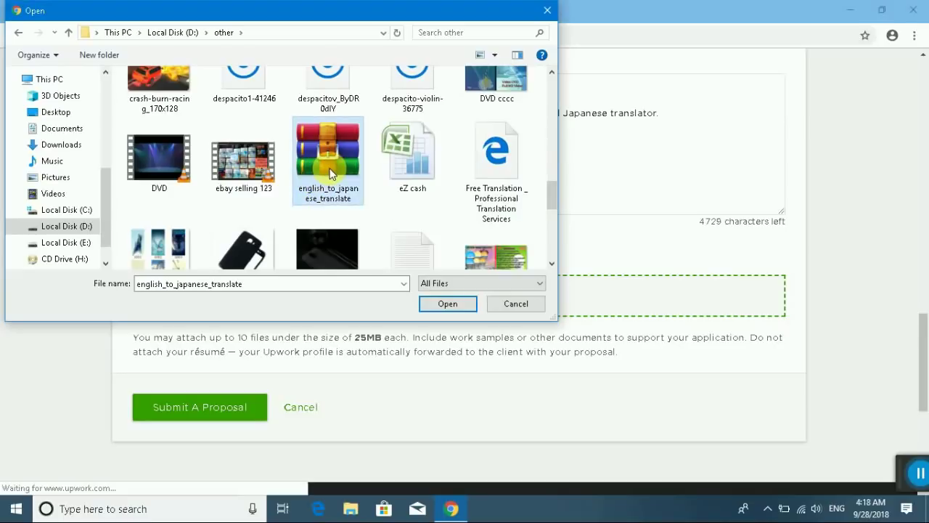
left_click(439, 308)
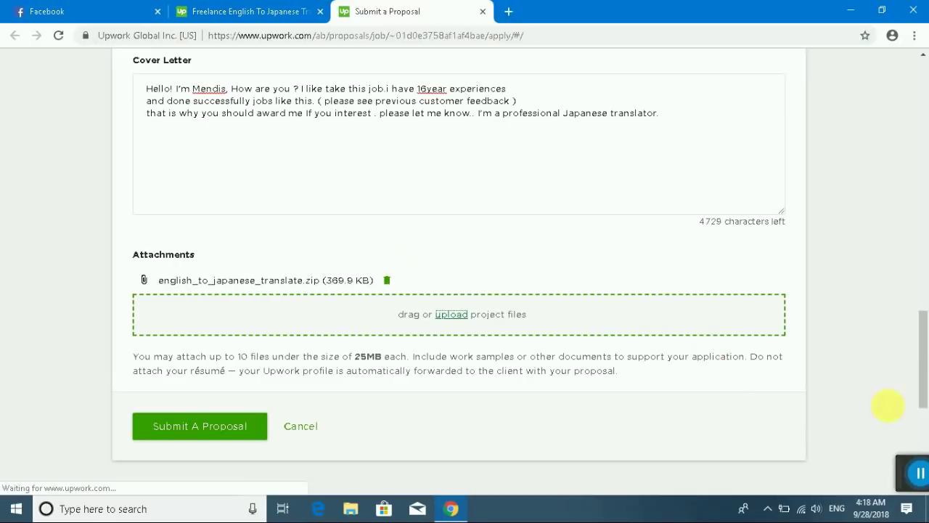
Step: Submit the proposal, acknowledging the fixed-price notice with "Yes, I understand"
left_click(340, 433)
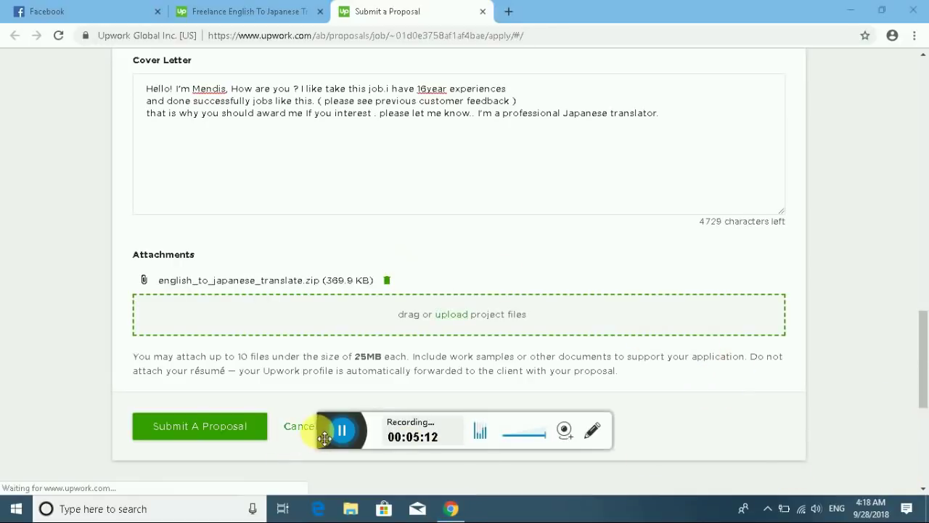
left_click_drag(305, 436, 748, 460)
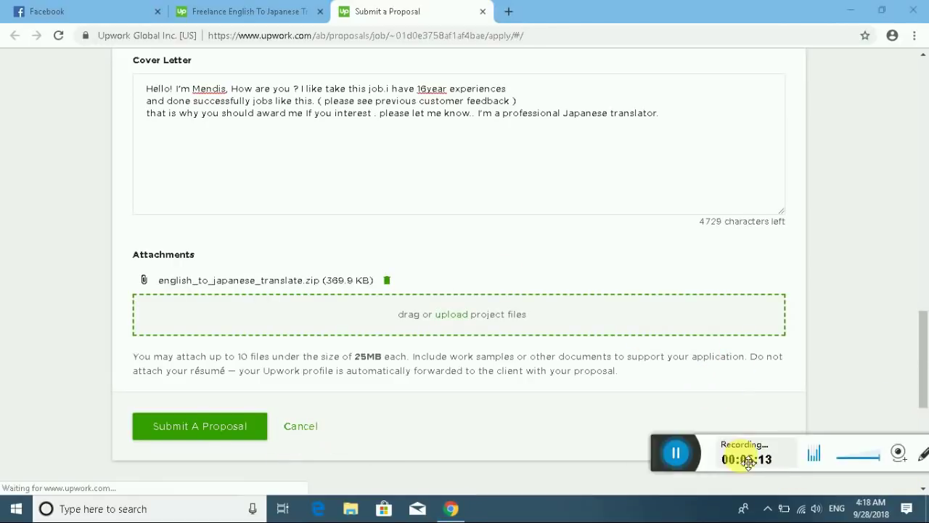
left_click(182, 430)
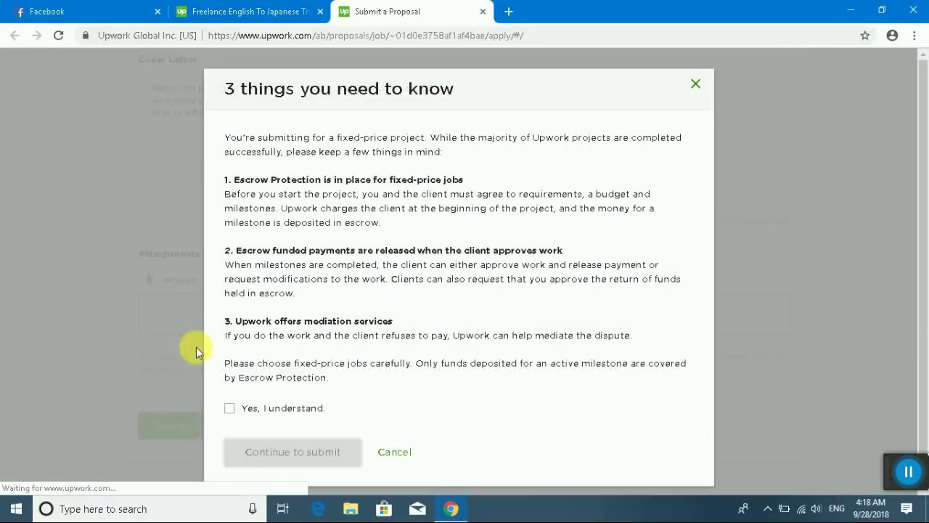
left_click(231, 405)
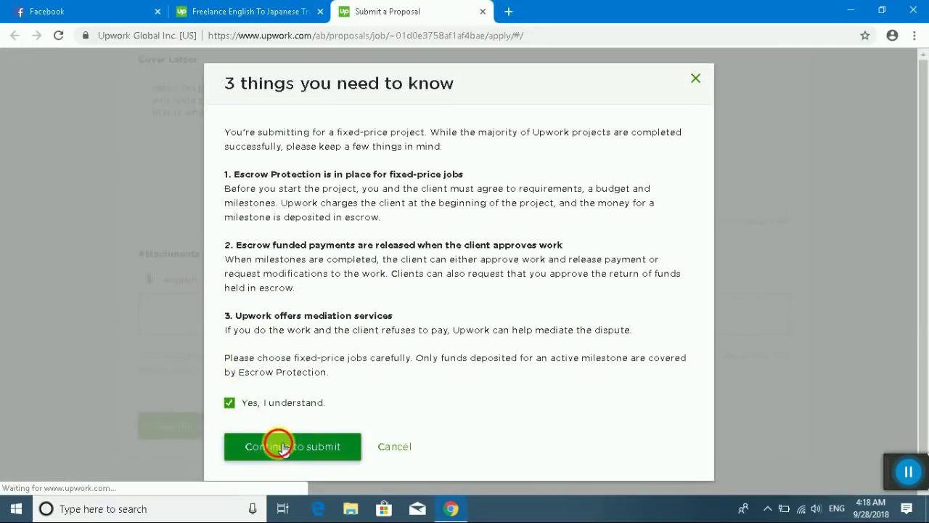
left_click(278, 442)
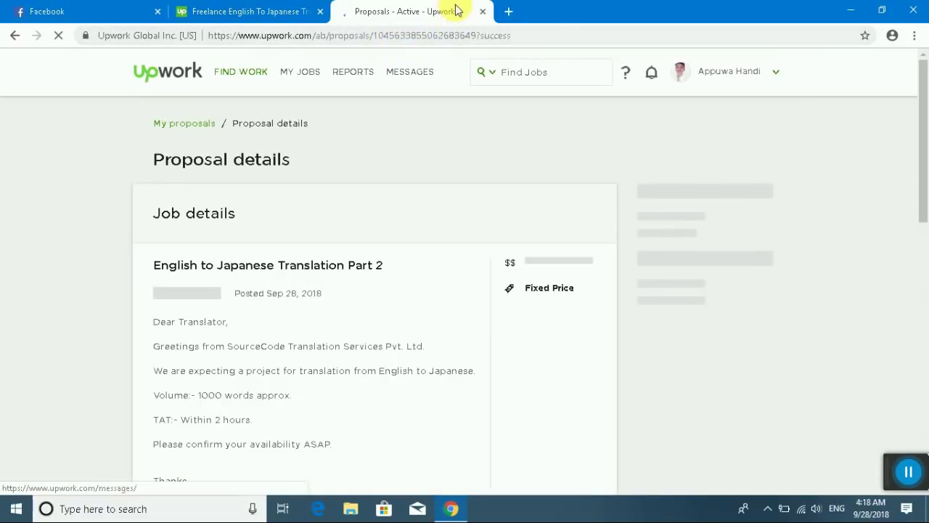
Step: Close the submitted proposal's tab and return from the job details to the job search results
left_click(485, 13)
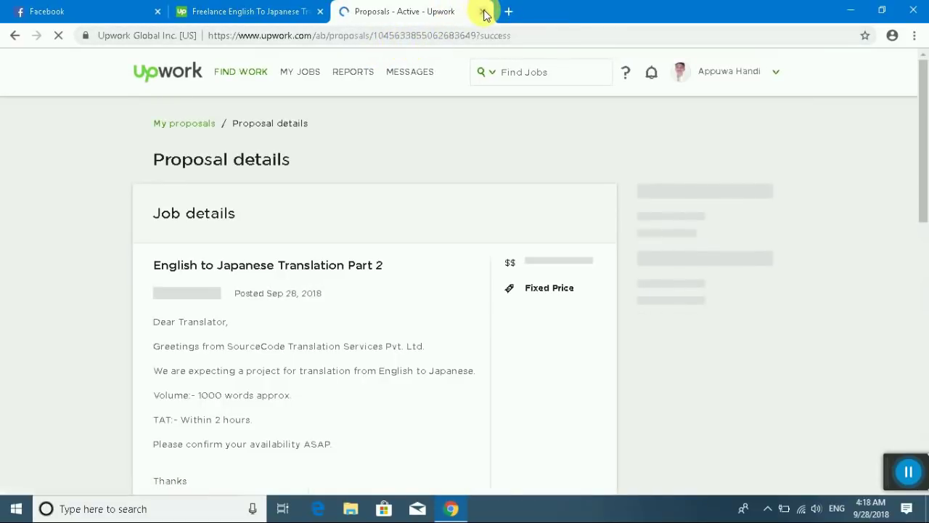
left_click(484, 13)
left_click(162, 69)
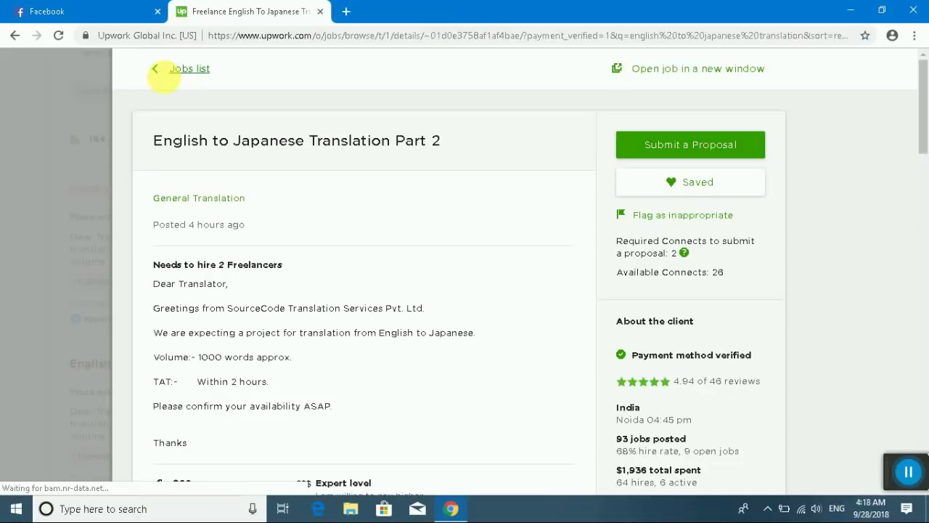
scroll(210, 102, "up", 2)
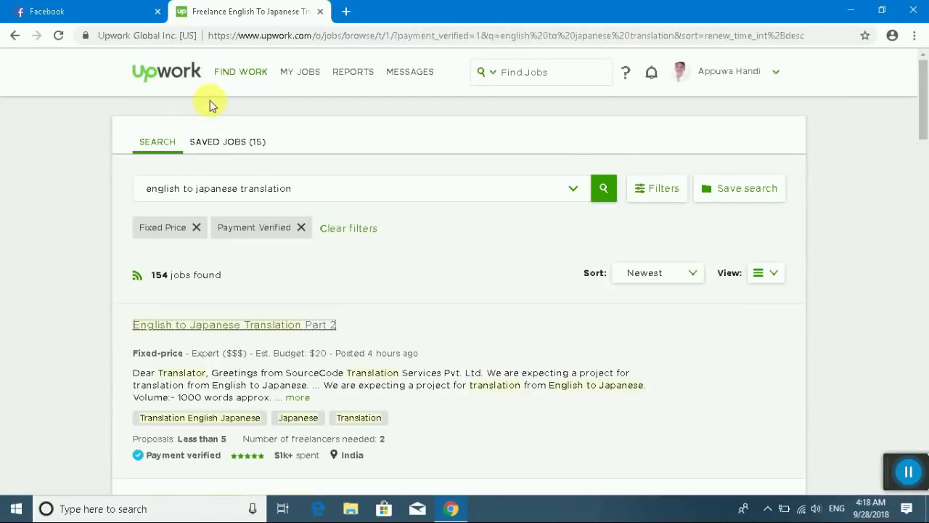
Step: Open the Saved Jobs list and look through the saved translation jobs and their application status
mouse_move(311, 82)
mouse_move(222, 77)
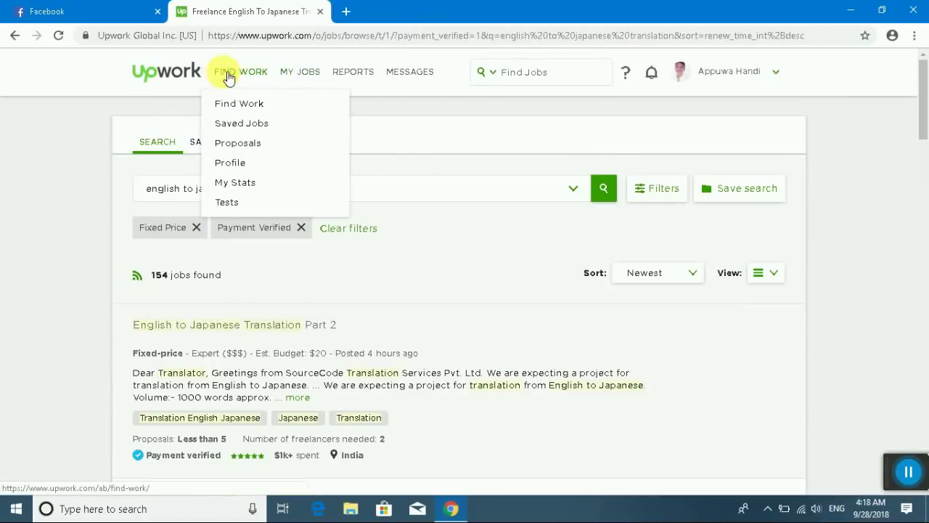
left_click(232, 125)
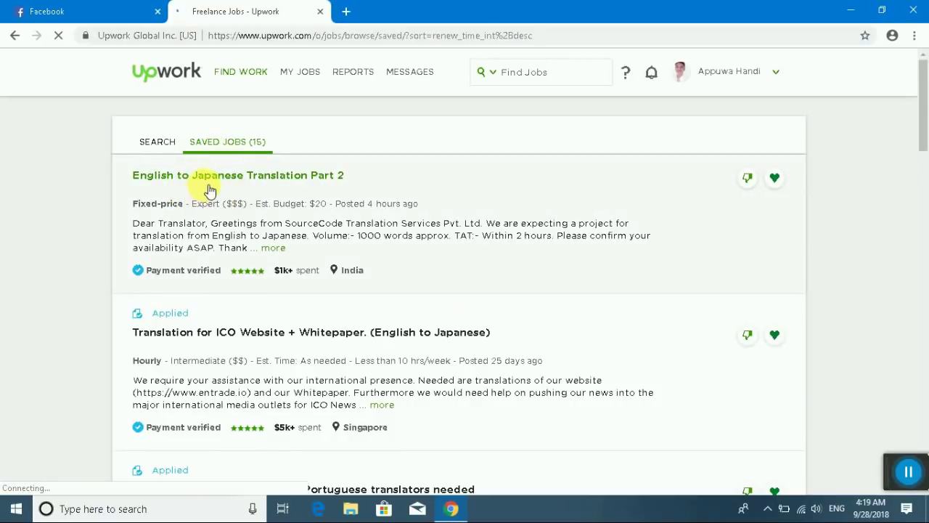
scroll(244, 207, "down", 5)
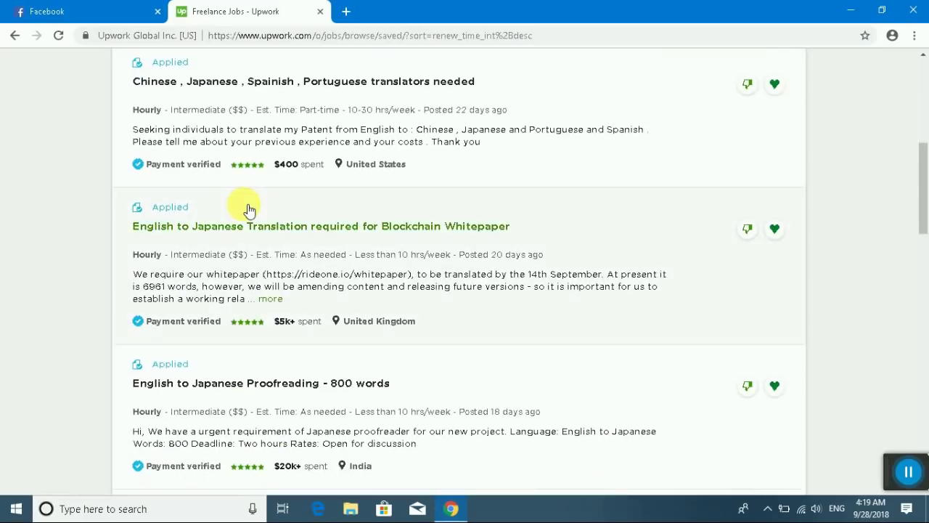
scroll(247, 209, "down", 12)
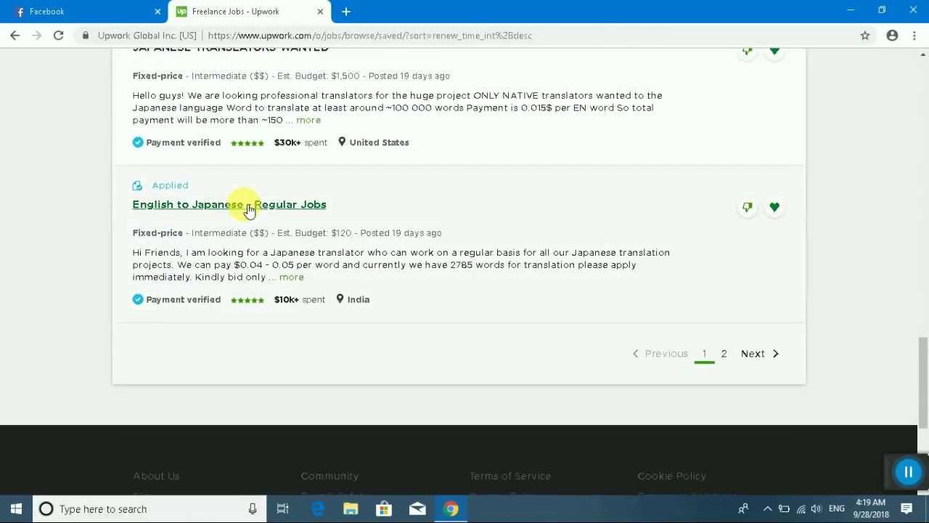
scroll(247, 209, "down", 3)
scroll(247, 209, "up", 10)
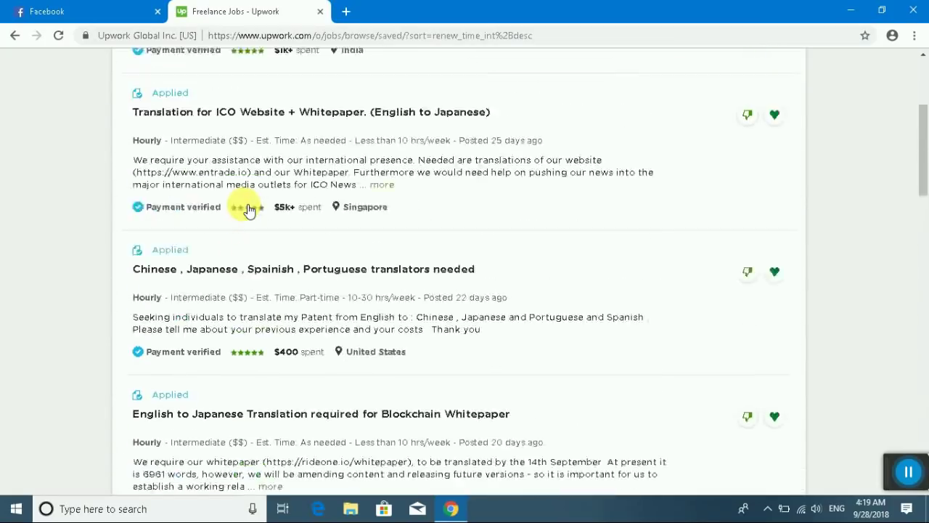
scroll(247, 209, "up", 3)
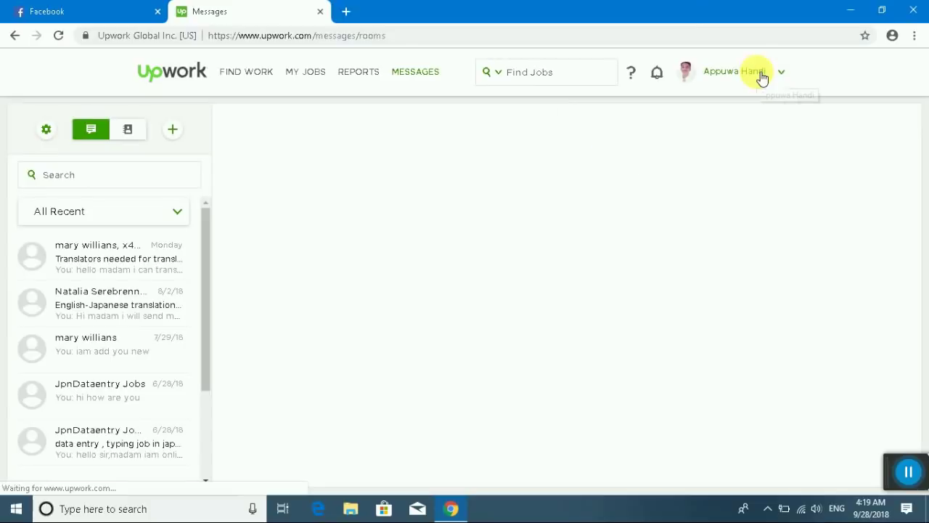
left_click(763, 77)
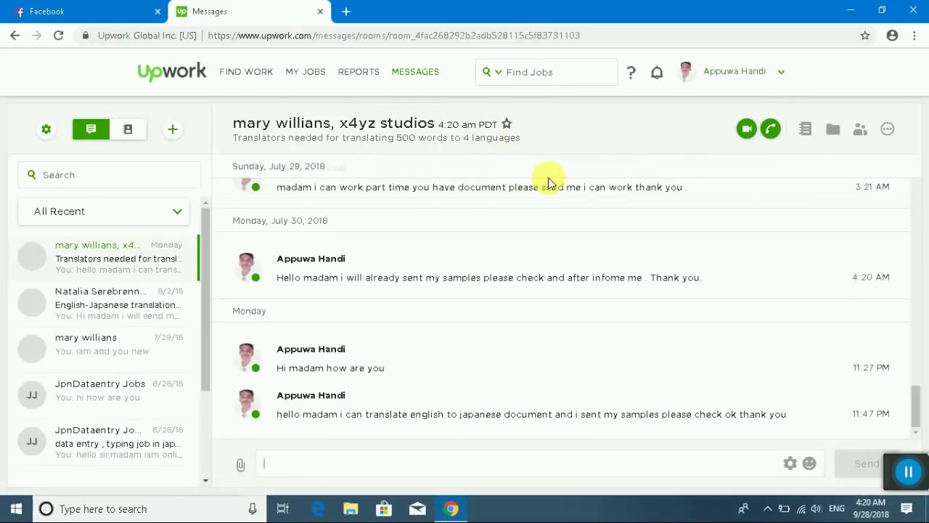
Step: Log out of the Upwork freelancer account and minimize the browser to show the desktop
mouse_move(784, 72)
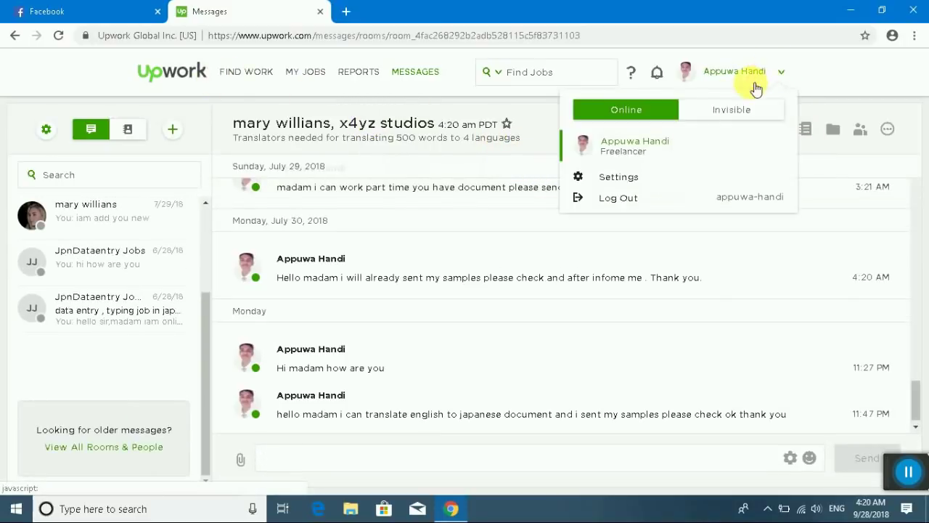
left_click(629, 207)
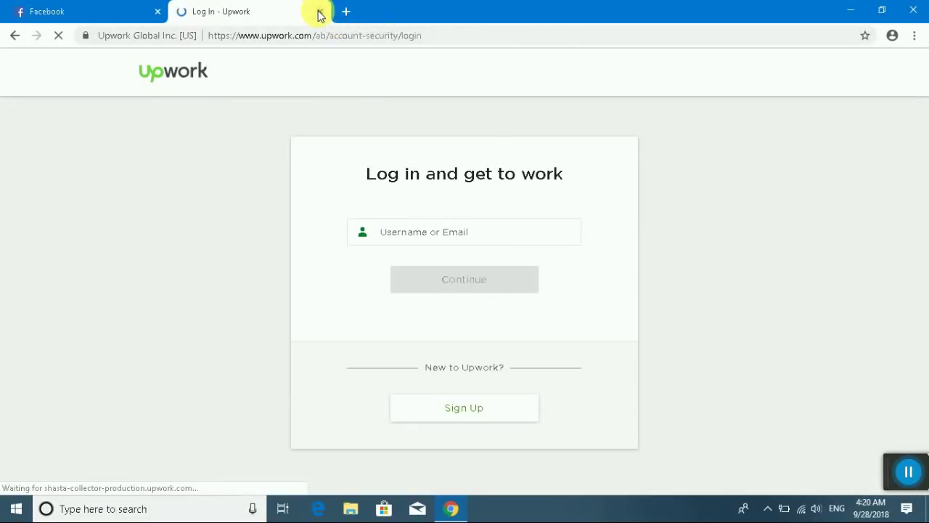
left_click(850, 11)
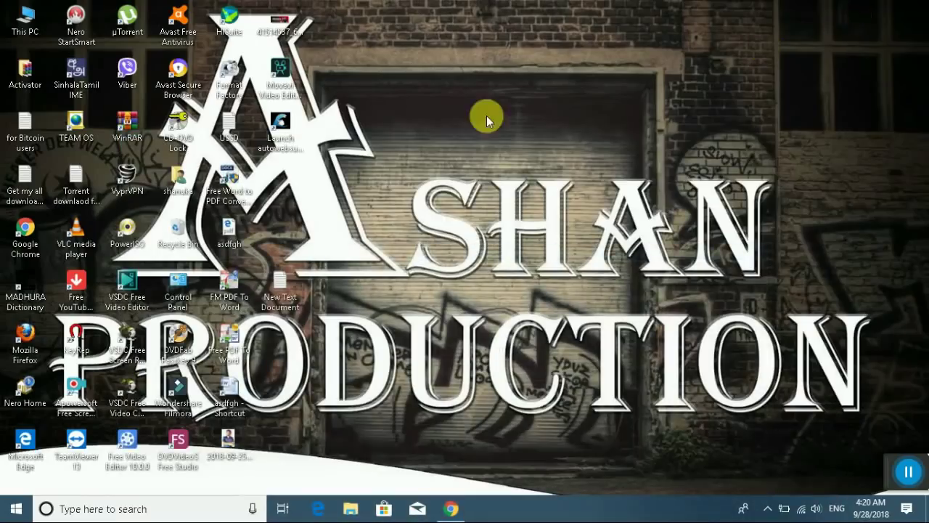
right_click(426, 147)
left_click(460, 176)
right_click(439, 133)
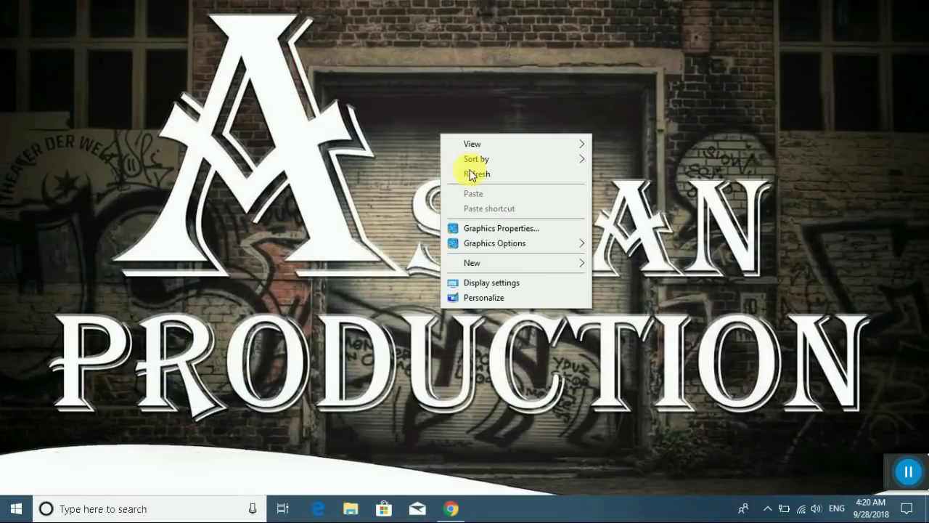
left_click(460, 174)
right_click(443, 135)
left_click(460, 175)
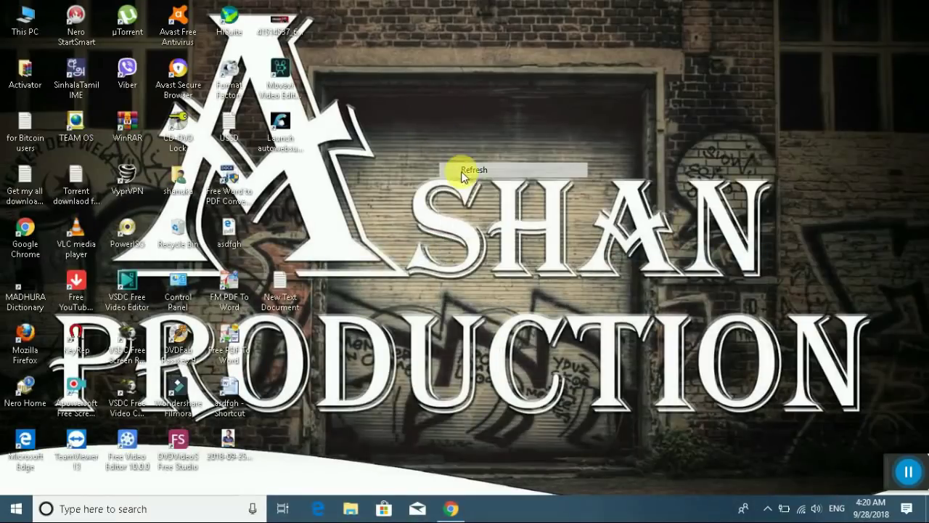
right_click(404, 138)
left_click(436, 175)
right_click(405, 129)
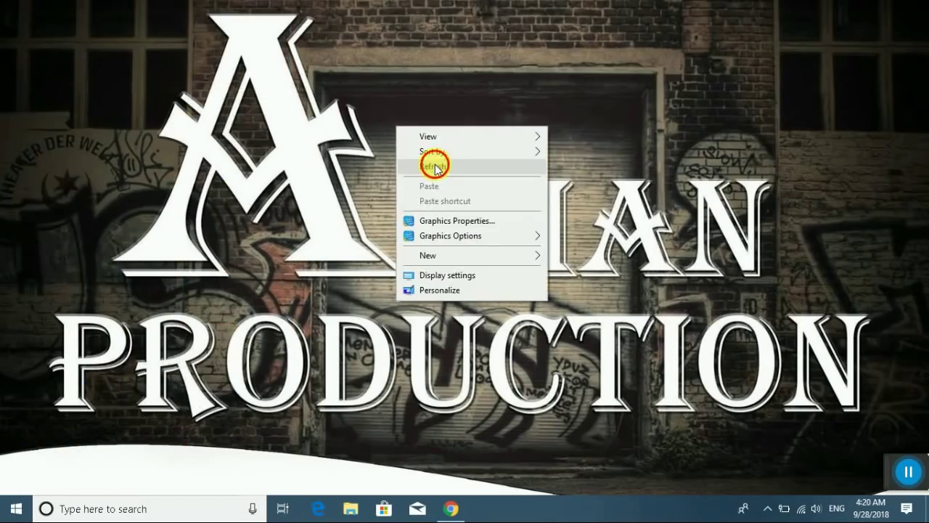